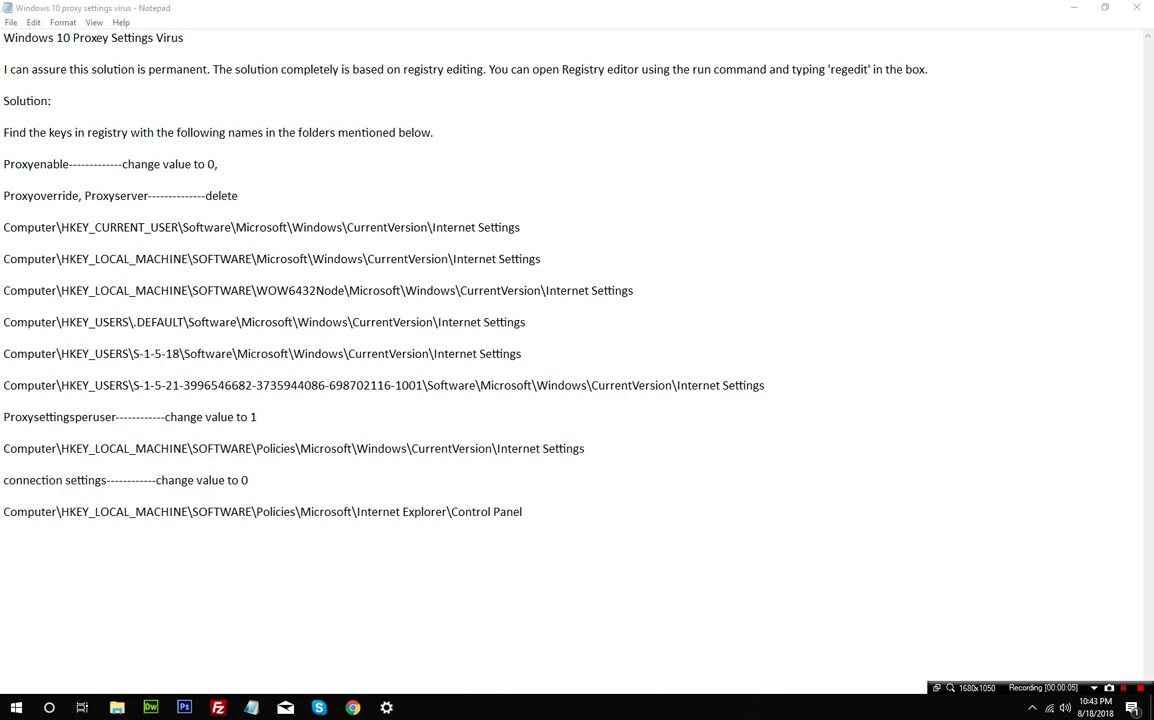
# Step: Examine the automatic and manual proxy options on the Windows Settings Proxy page, and return to the Notepad notes
pyautogui.moveTo(3, 37); pyautogui.dragTo(184, 37)
pyautogui.click(186, 38)
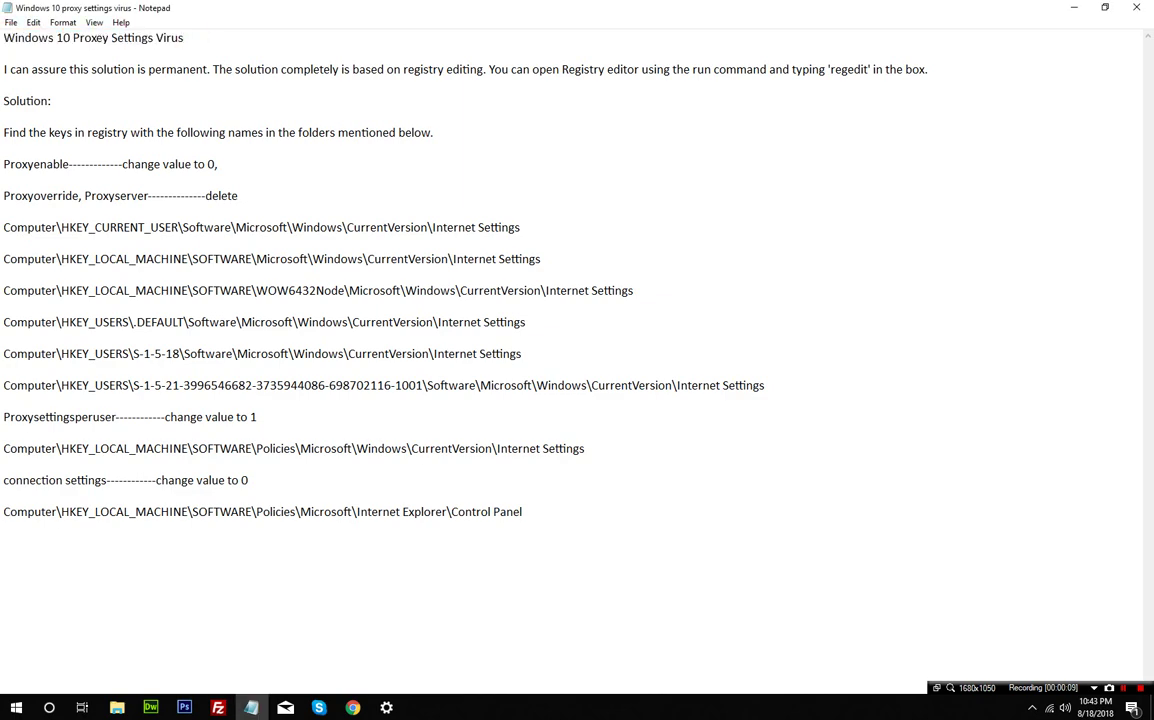
pyautogui.hotkey('alt', 'Tab')
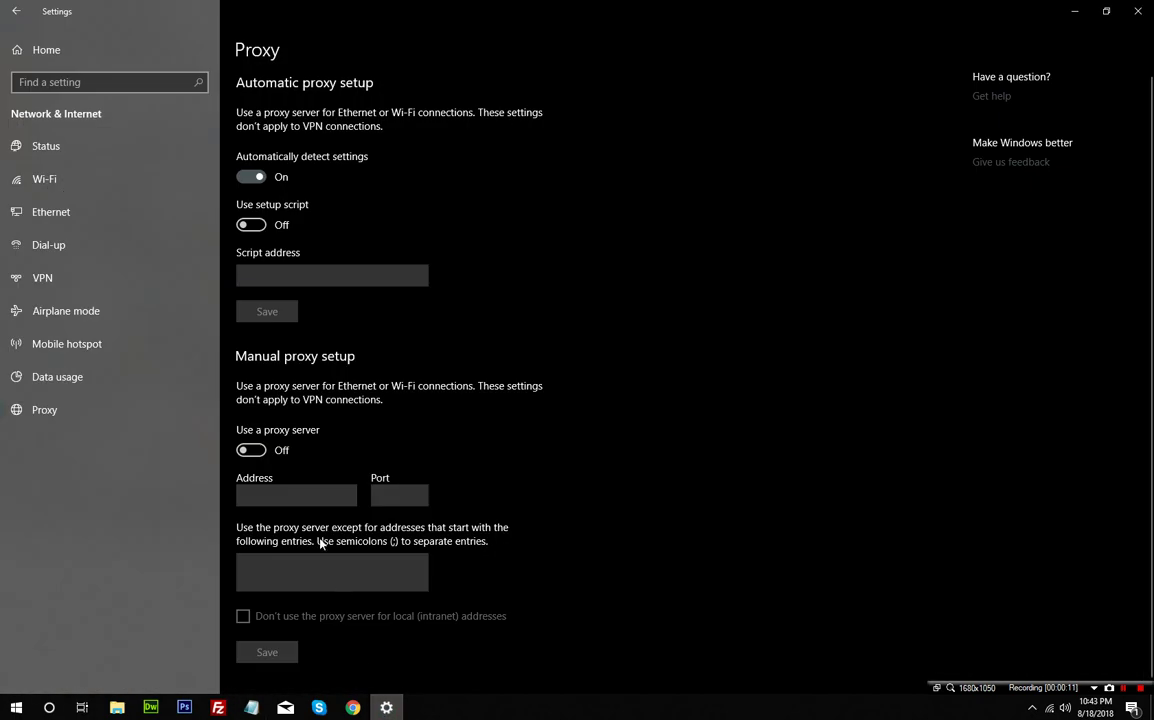
pyautogui.click(70, 409)
pyautogui.click(252, 708)
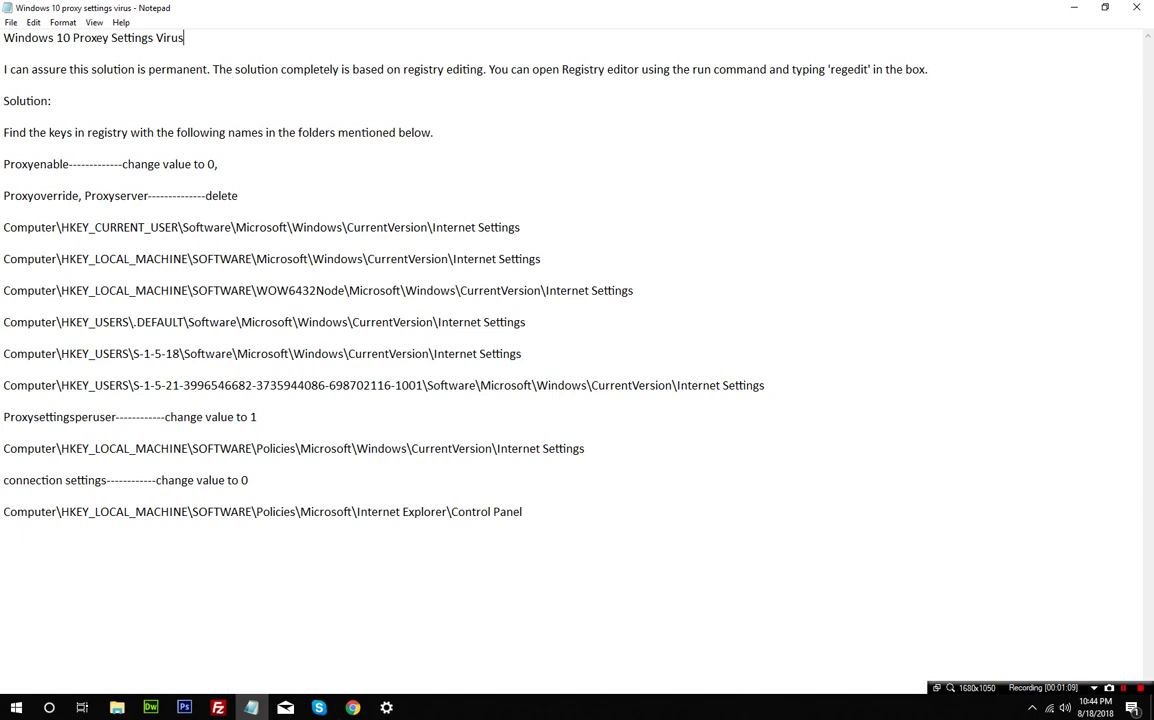
# Step: Highlight the word regedit in the notes and launch Registry Editor through the Run command
pyautogui.moveTo(868, 70); pyautogui.dragTo(830, 70)
pyautogui.press('super+r')
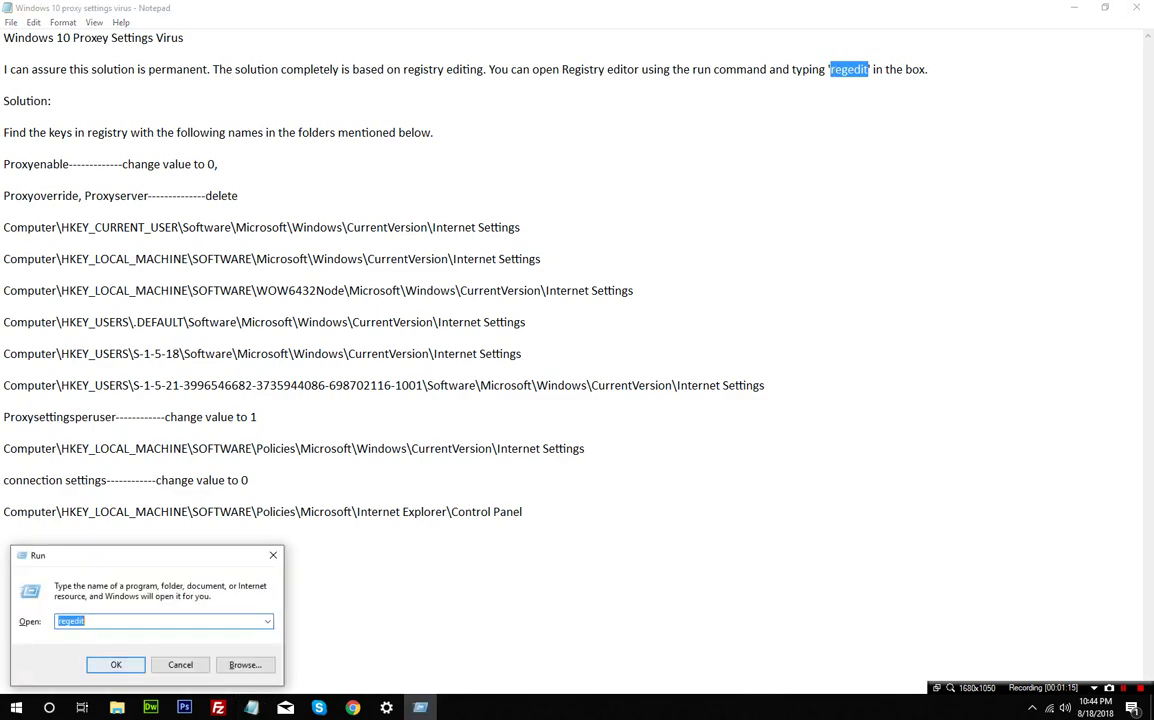
pyautogui.click(100, 665)
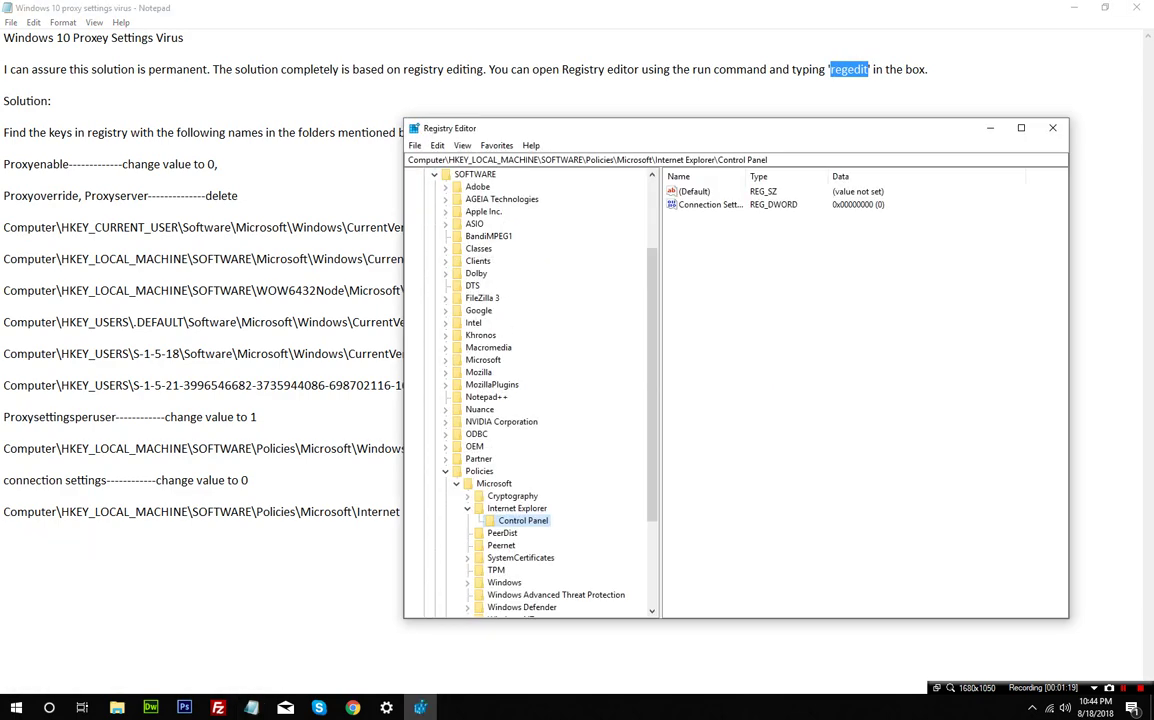
pyautogui.scroll(2, 462, 370)
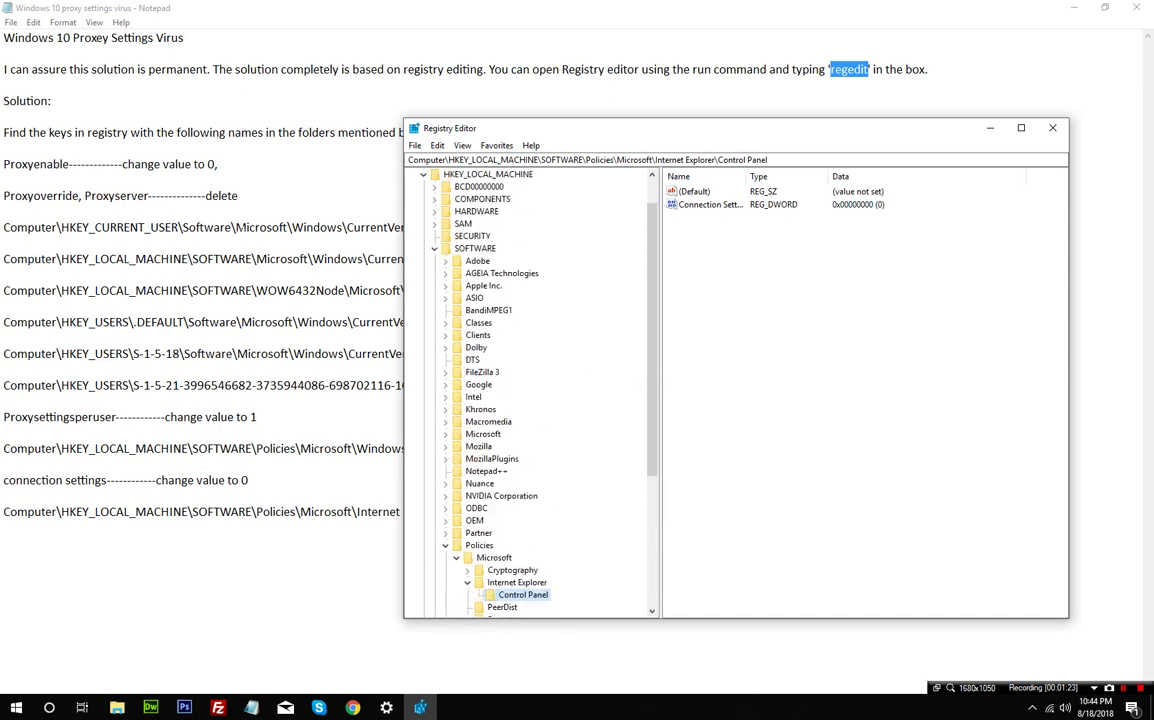
# Step: Copy the HKEY_CURRENT_USER Internet Settings path from the notes and go to that key in Registry Editor
pyautogui.click(270, 195)
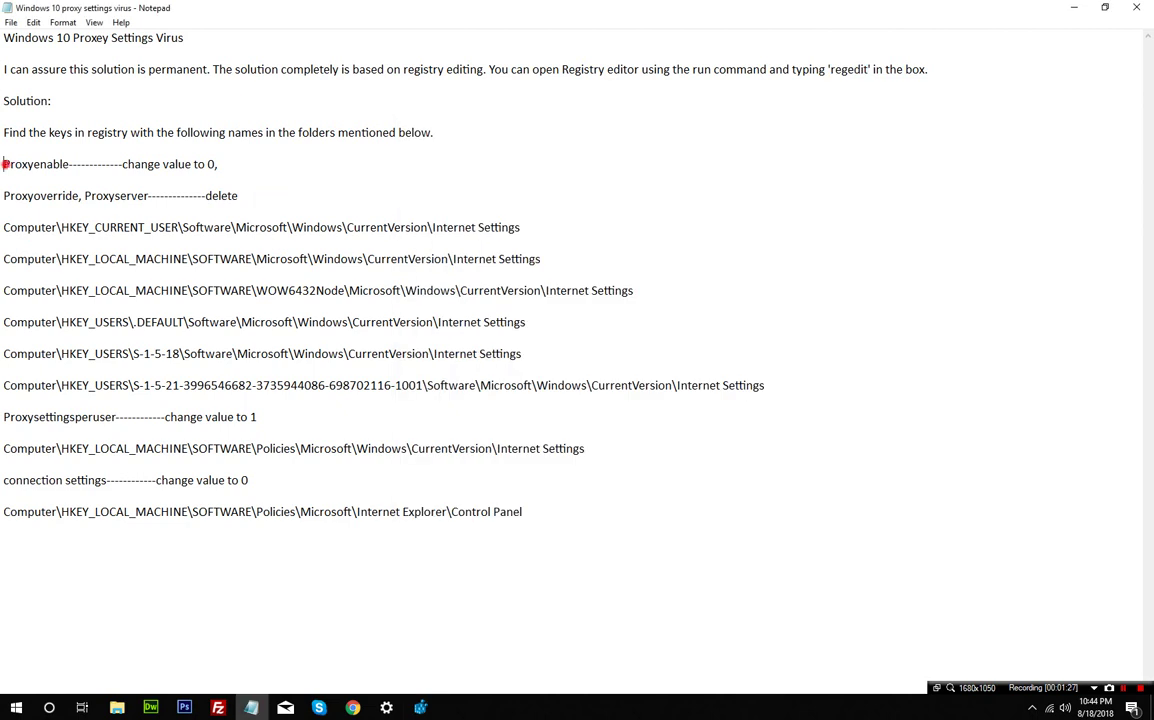
pyautogui.moveTo(3, 164); pyautogui.dragTo(65, 164)
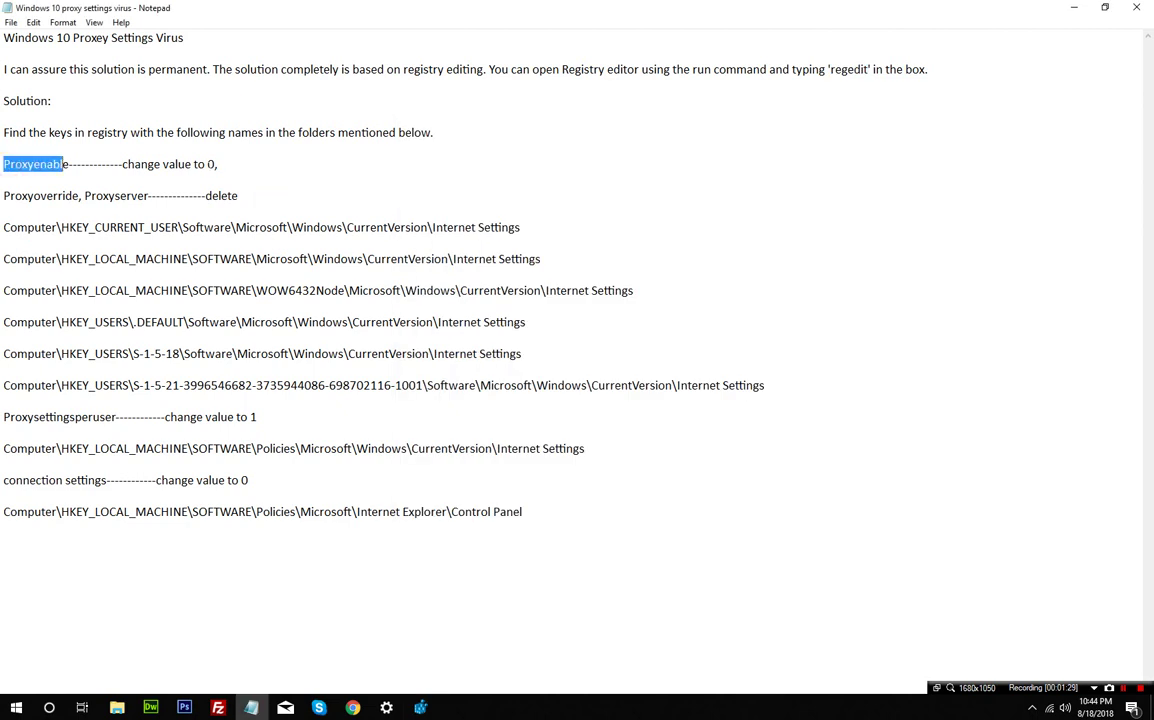
pyautogui.moveTo(521, 227); pyautogui.dragTo(3, 227)
pyautogui.hotkey('ctrl', 'c')
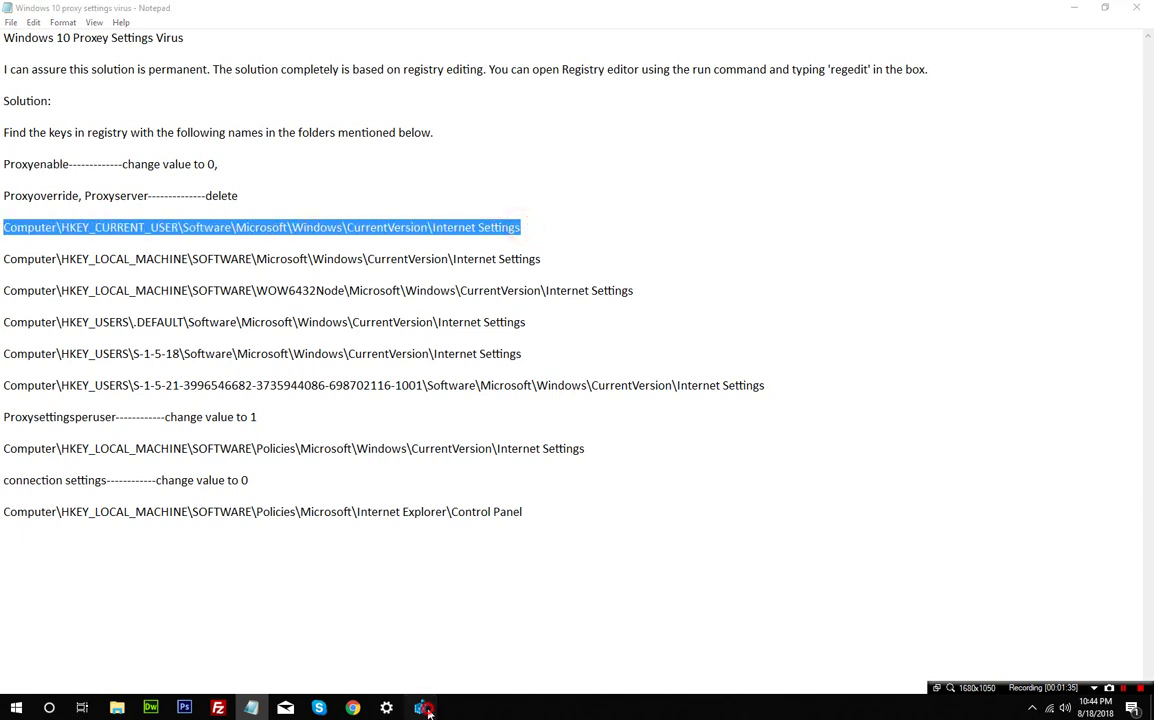
pyautogui.hotkey('alt', 'Tab')
pyautogui.click(660, 158)
pyautogui.hotkey('ctrl', 'v')
pyautogui.press('Return')
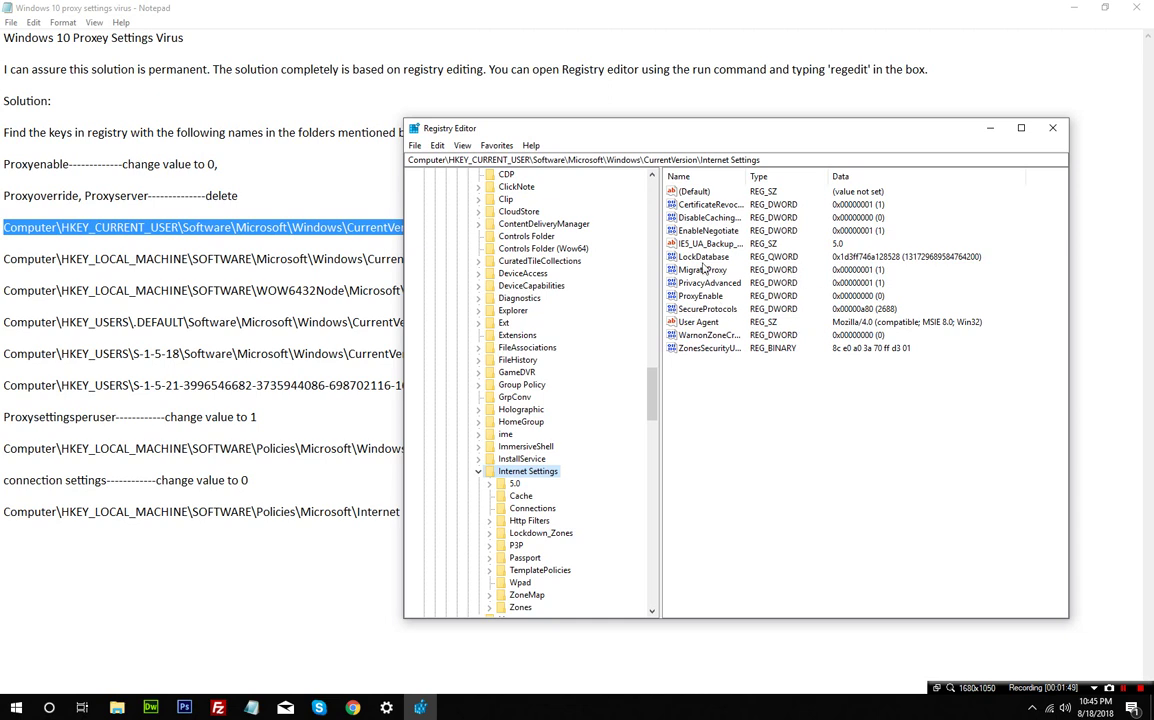
# Step: Examine the ProxyEnable value and its available actions, along with the six Internet Settings paths listed in the notes
pyautogui.click(714, 297)
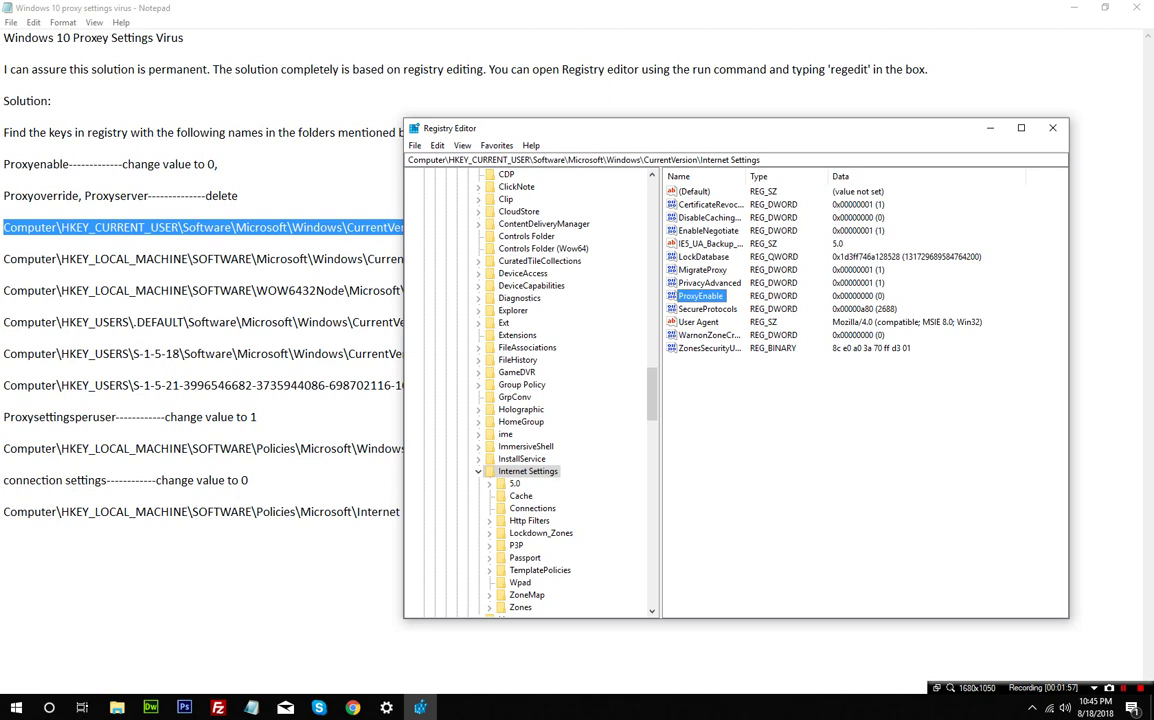
pyautogui.click(8, 227)
pyautogui.moveTo(4, 227); pyautogui.dragTo(4, 400)
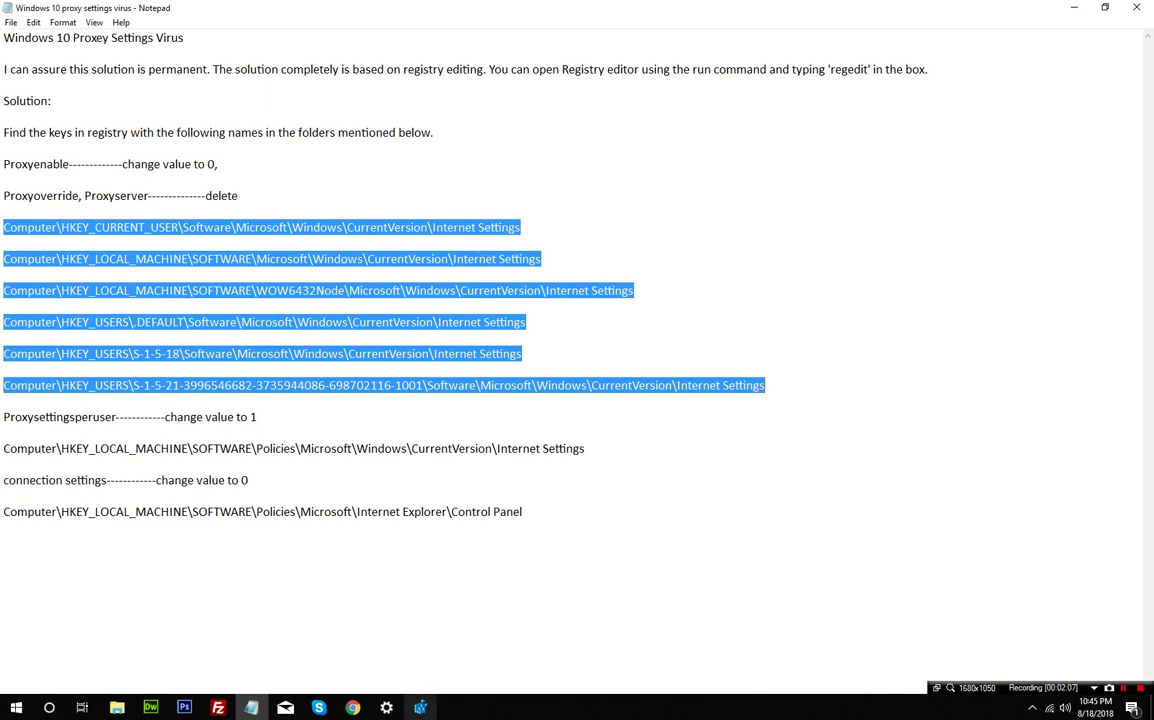
pyautogui.hotkey('alt', 'Tab')
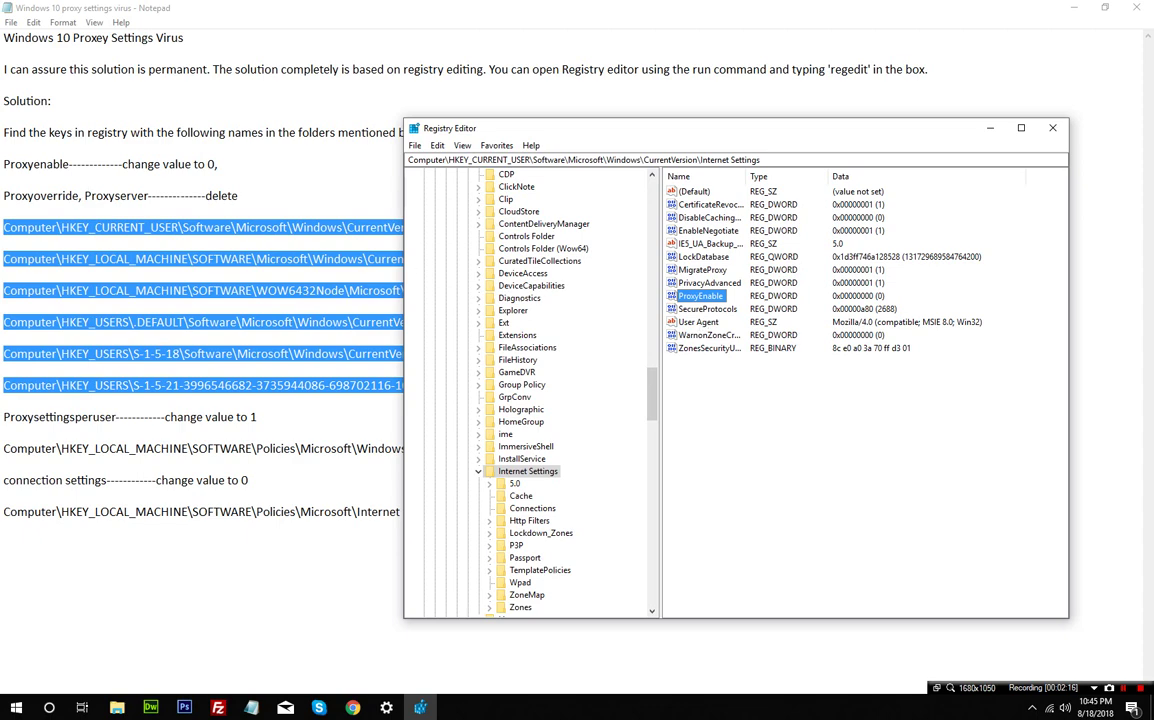
pyautogui.rightClick(710, 296)
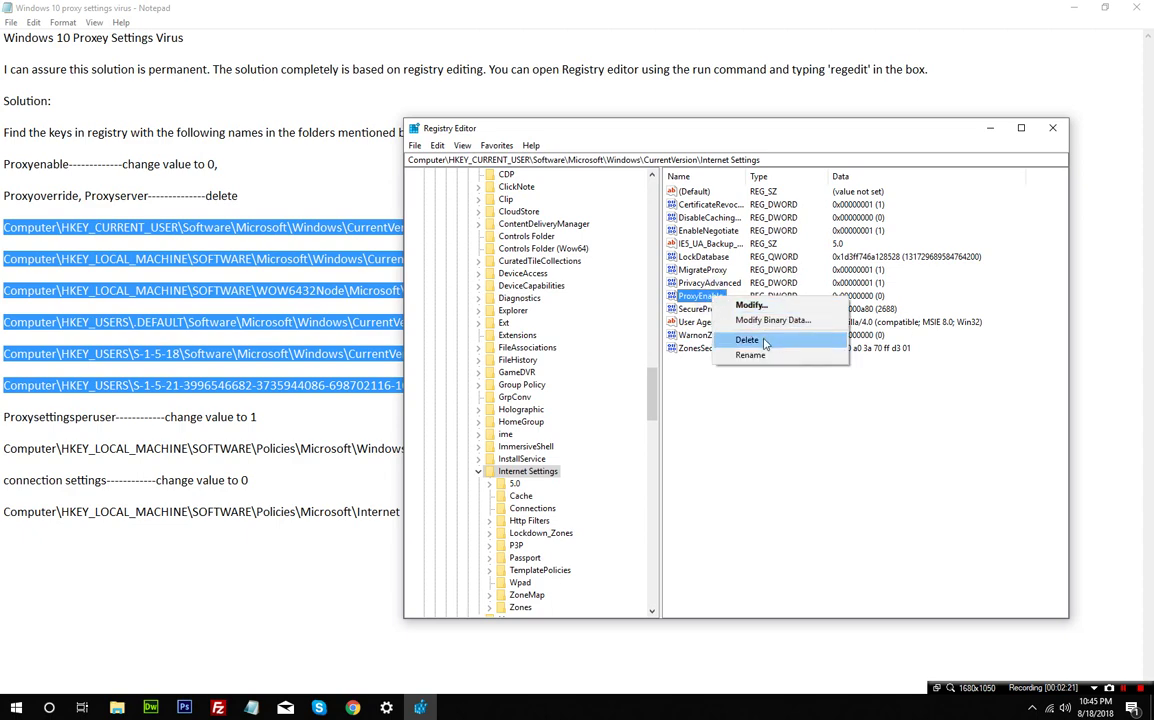
pyautogui.click(749, 404)
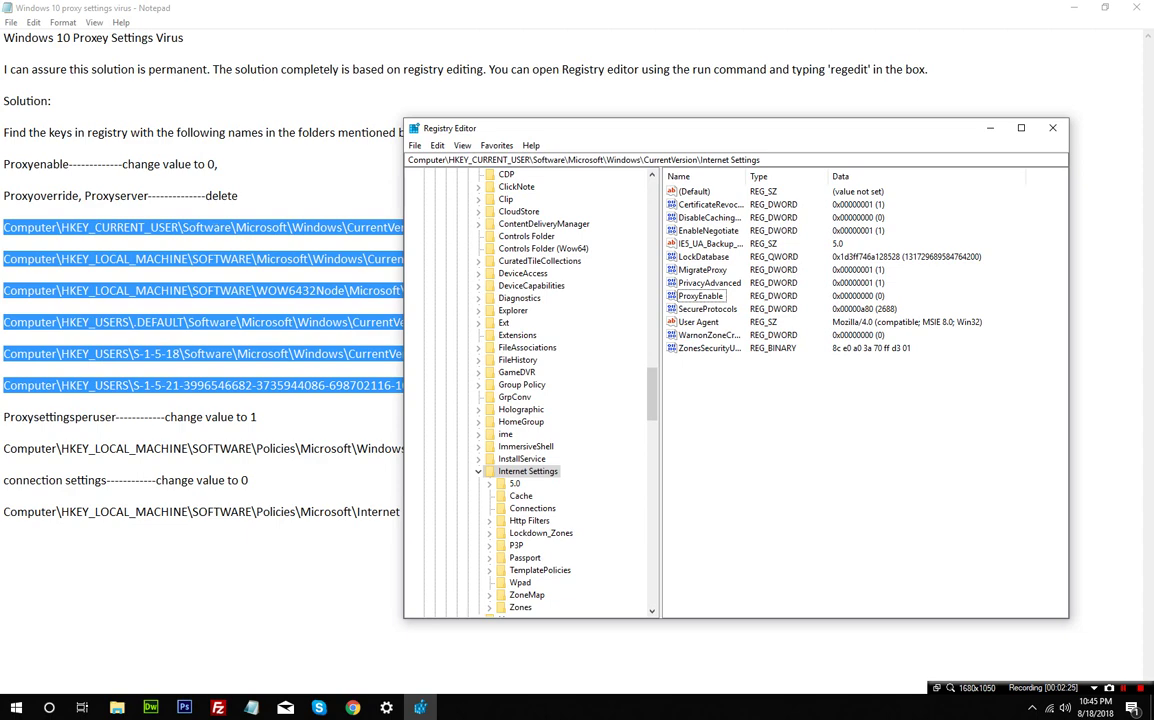
pyautogui.click(230, 204)
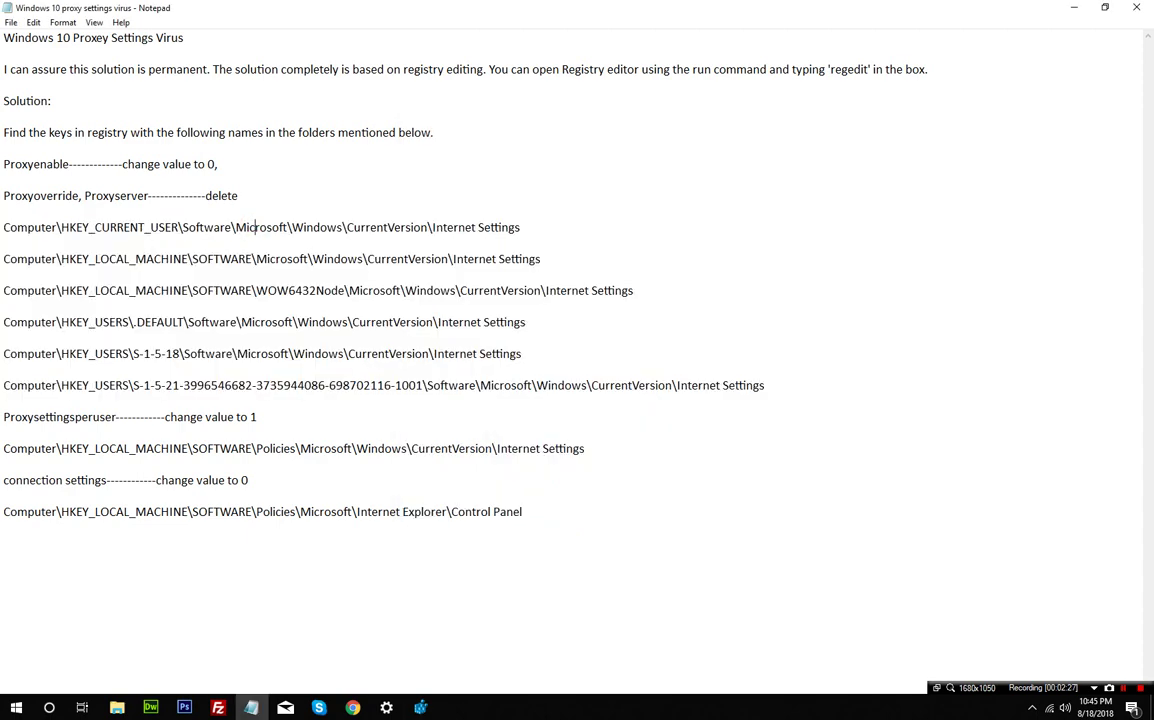
pyautogui.moveTo(765, 385); pyautogui.dragTo(4, 212)
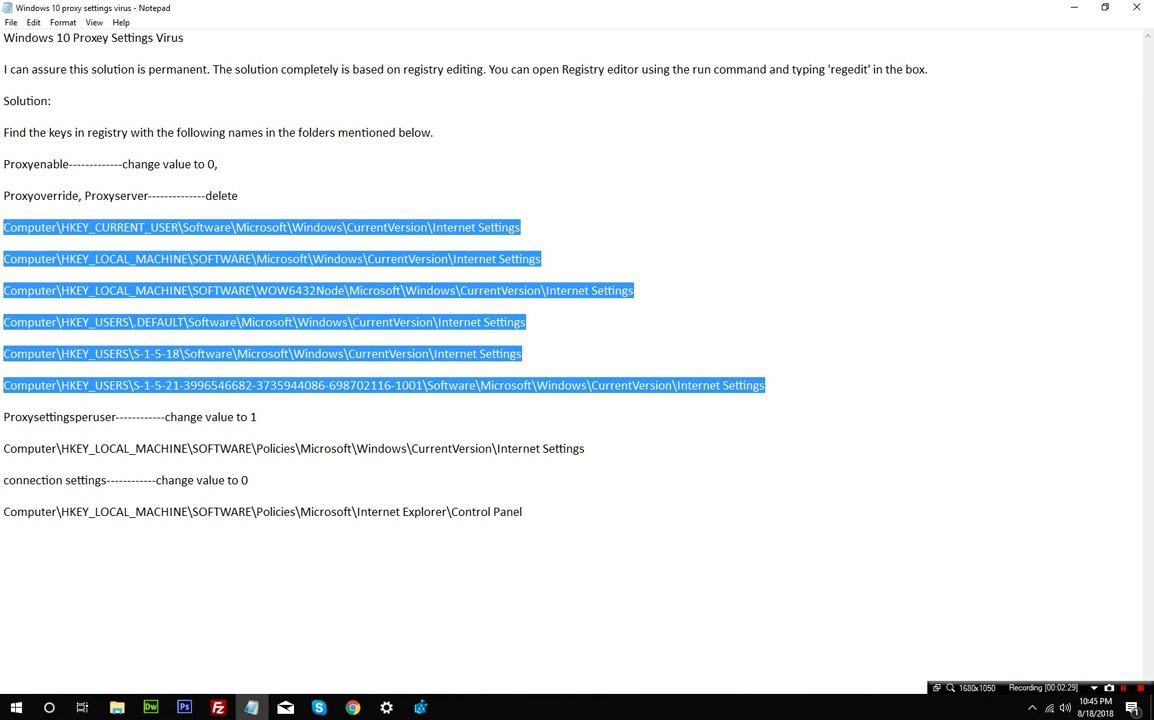
# Step: Copy the HKEY_LOCAL_MACHINE Policies path for Internet Settings from the notes and go to that key in Registry Editor
pyautogui.click(258, 416)
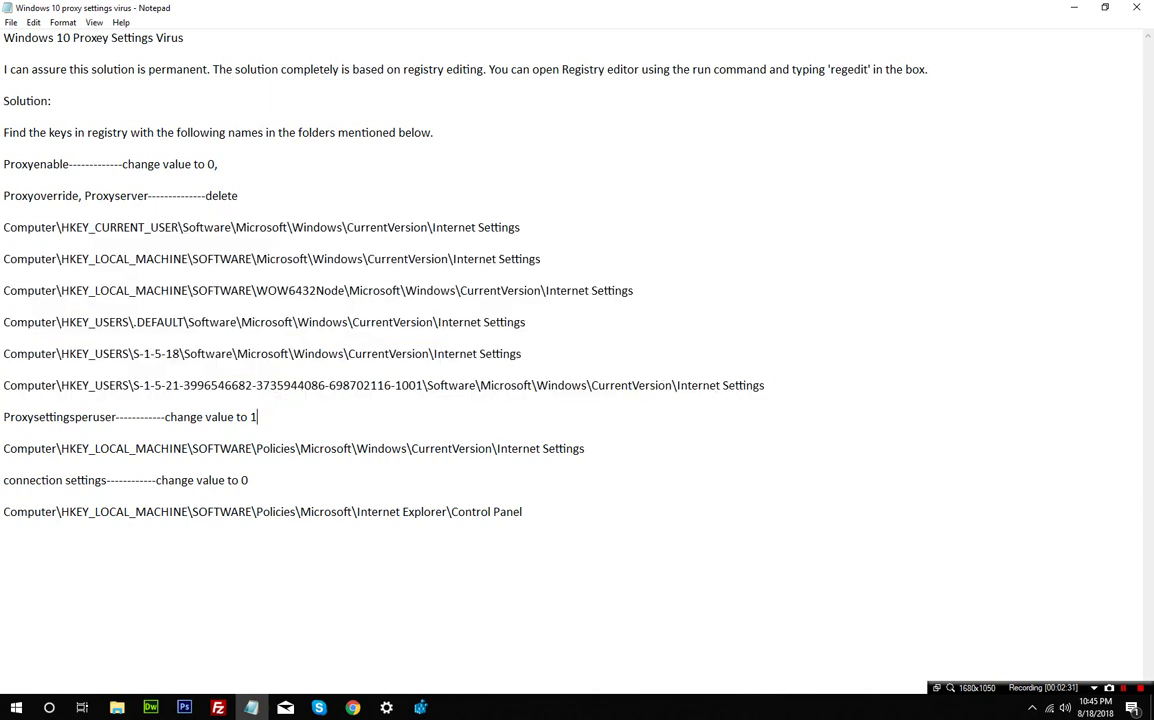
pyautogui.moveTo(3, 416); pyautogui.dragTo(145, 417)
pyautogui.click(258, 416)
pyautogui.moveTo(3, 448); pyautogui.dragTo(585, 449)
pyautogui.hotkey('ctrl', 'c')
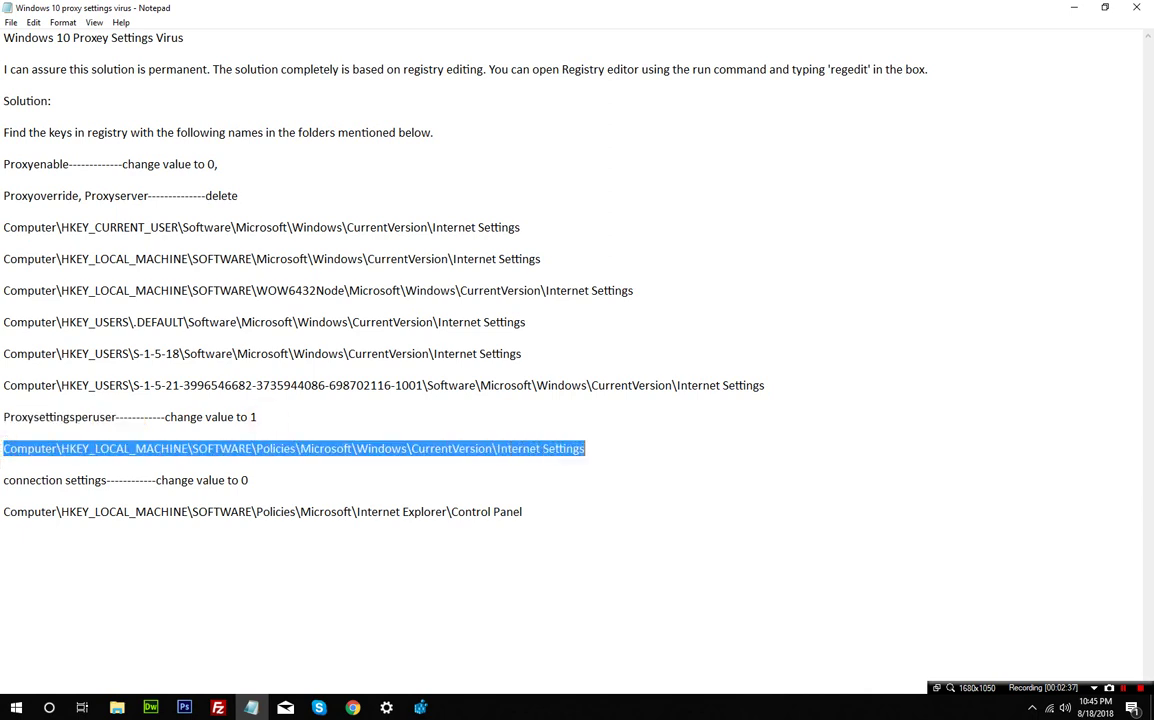
pyautogui.hotkey('alt', 'Tab')
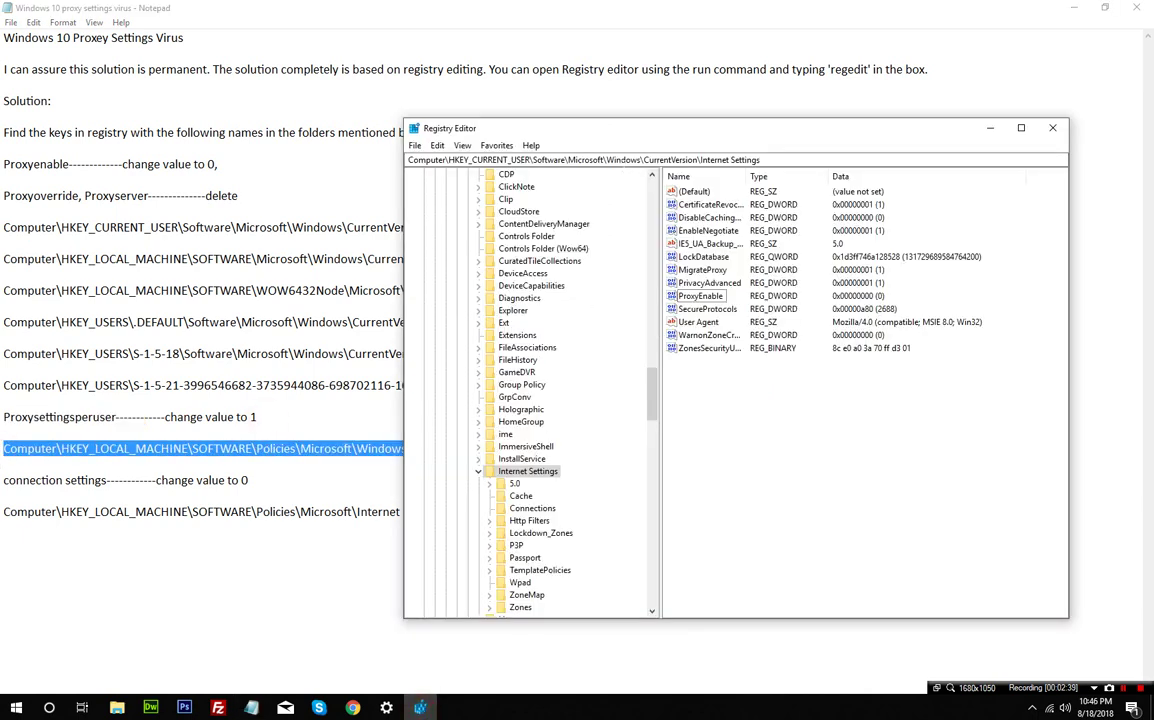
pyautogui.click(622, 160)
pyautogui.hotkey('ctrl', 'v')
pyautogui.press('Return')
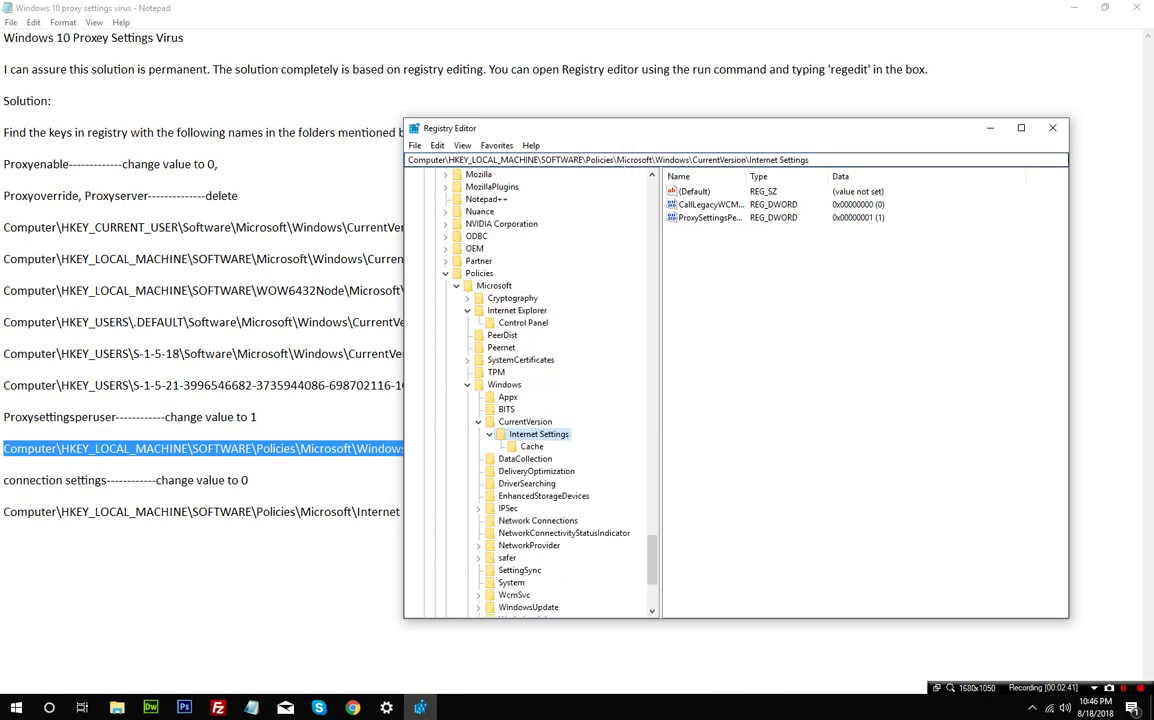
# Step: Fit the Name column to its contents and inspect the ProxySettingsPerUser value's data
pyautogui.doubleClick(750, 176)
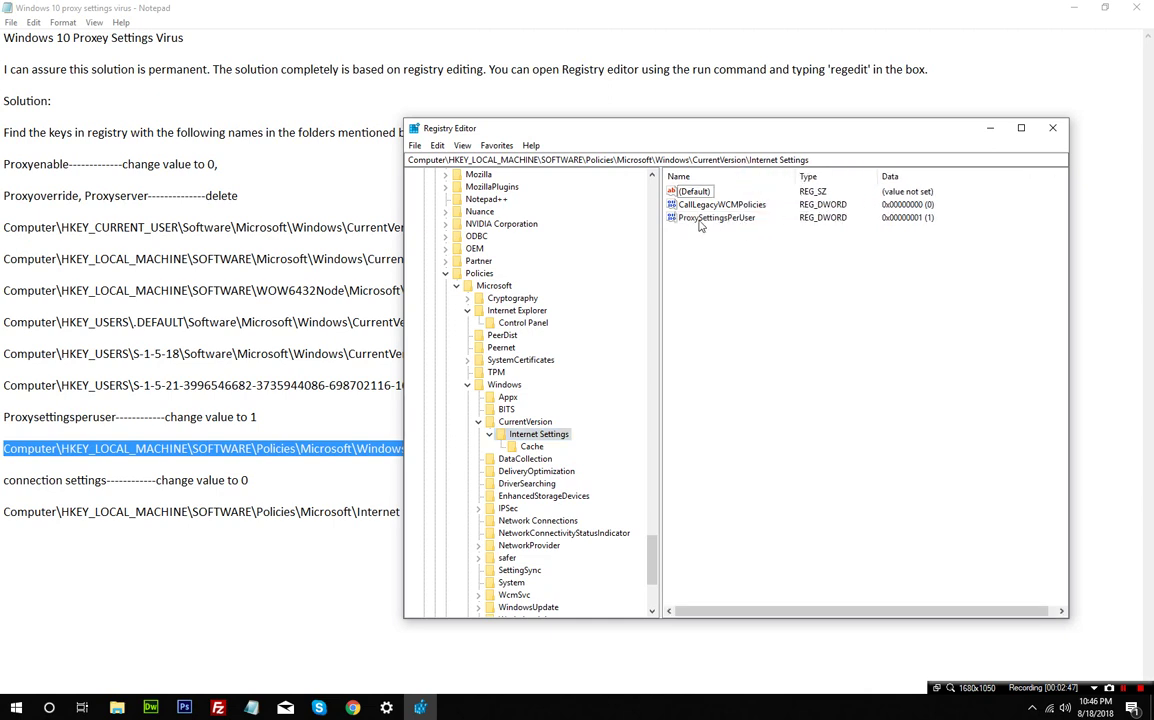
pyautogui.click(924, 218)
pyautogui.doubleClick(747, 218)
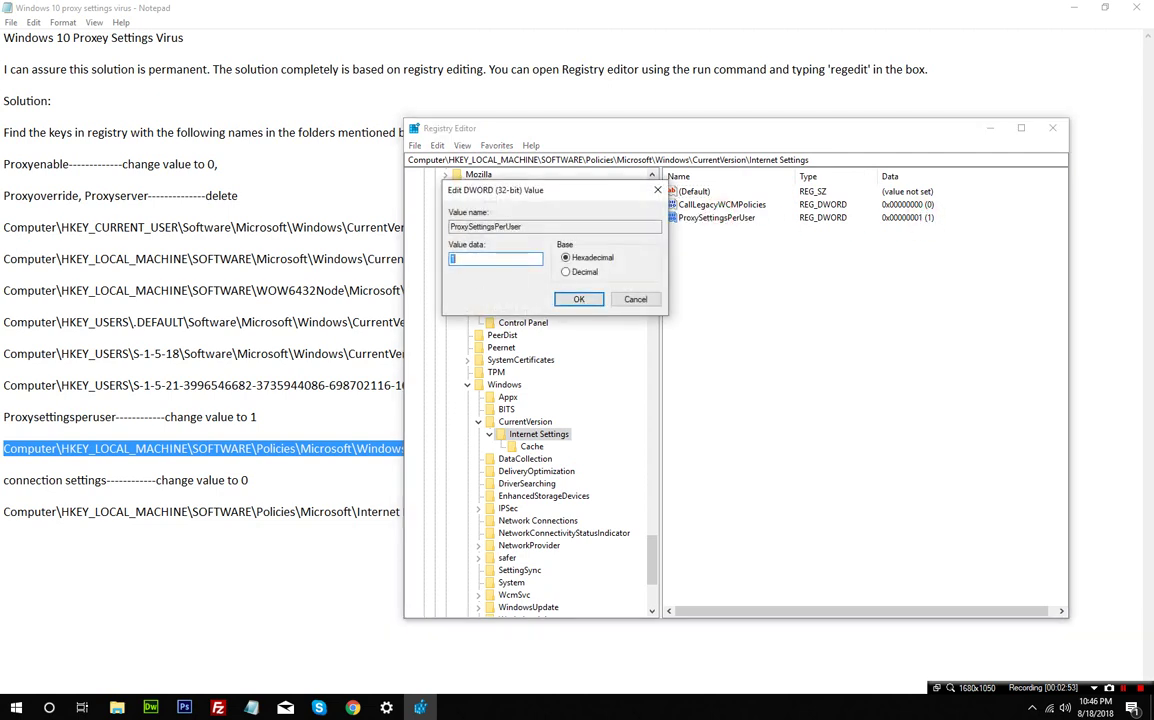
pyautogui.click(636, 299)
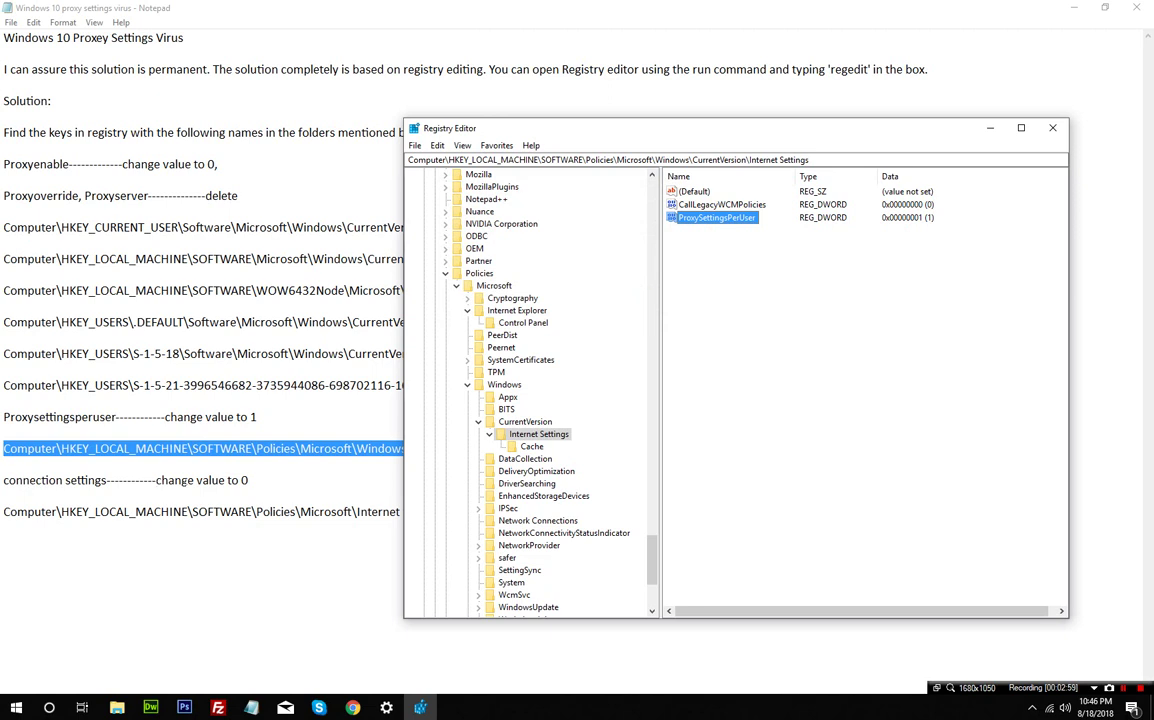
# Step: Copy the Internet Explorer\Control Panel policy path from the notes and go to that key in Registry Editor
pyautogui.click(247, 480)
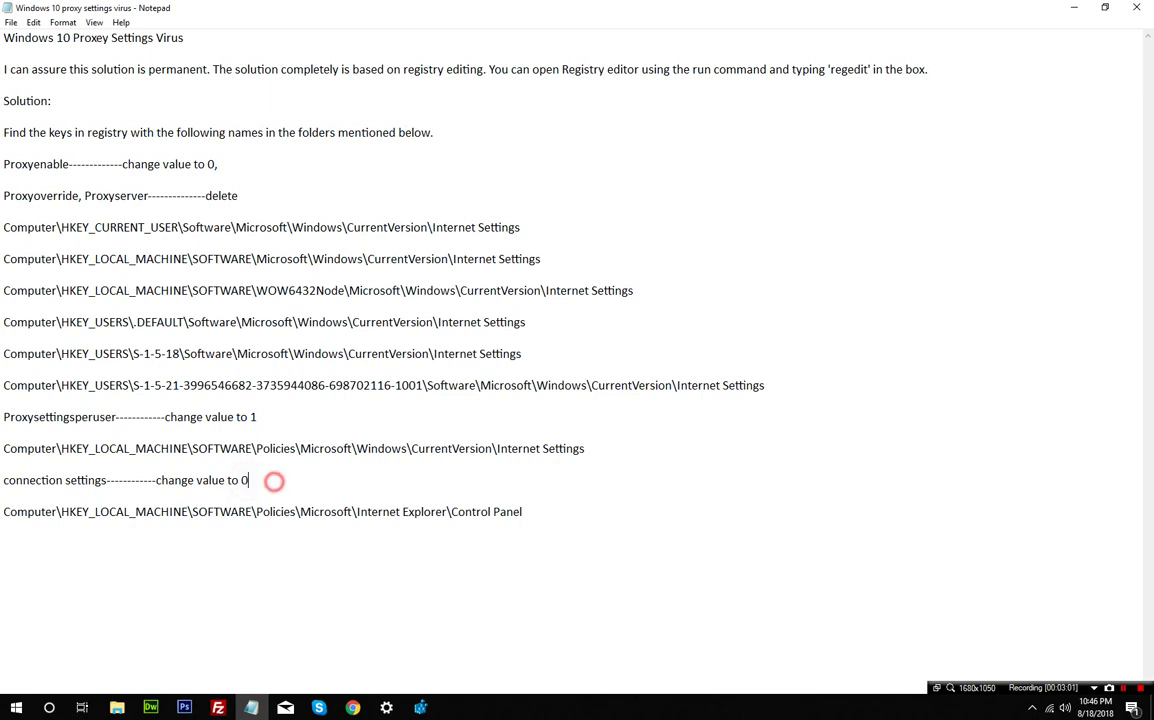
pyautogui.moveTo(523, 512); pyautogui.dragTo(3, 512)
pyautogui.hotkey('ctrl', 'c')
pyautogui.click(420, 707)
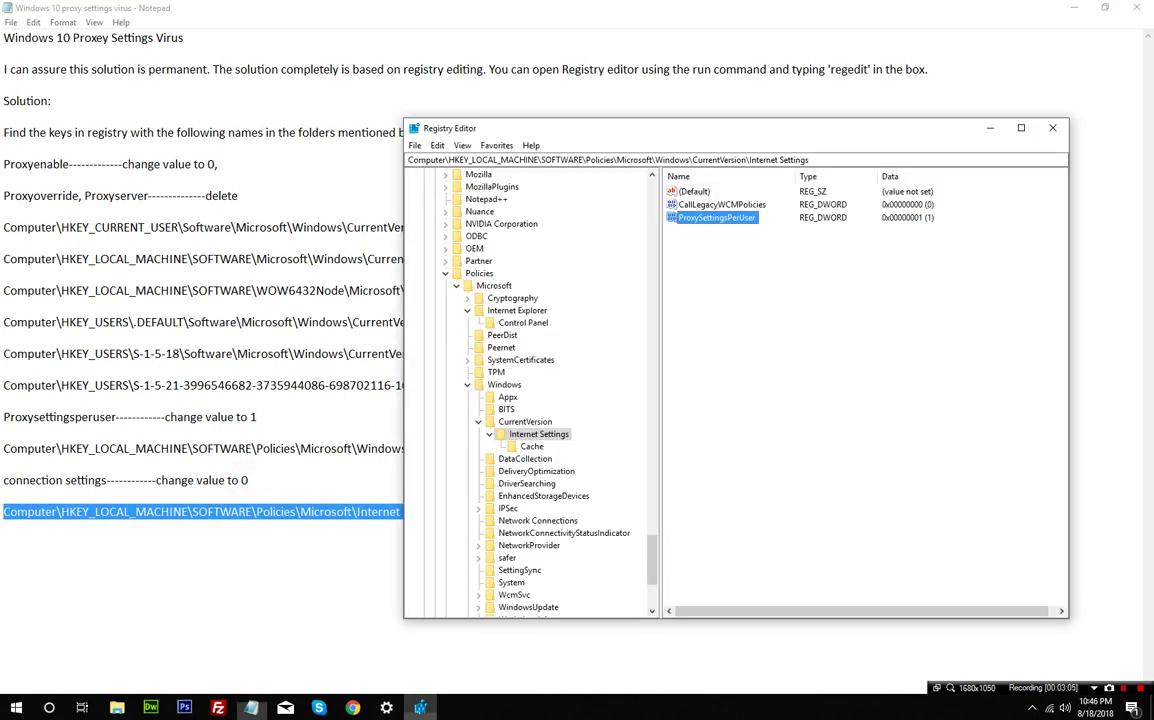
pyautogui.click(663, 160)
pyautogui.hotkey('ctrl', 'v')
pyautogui.press('Return')
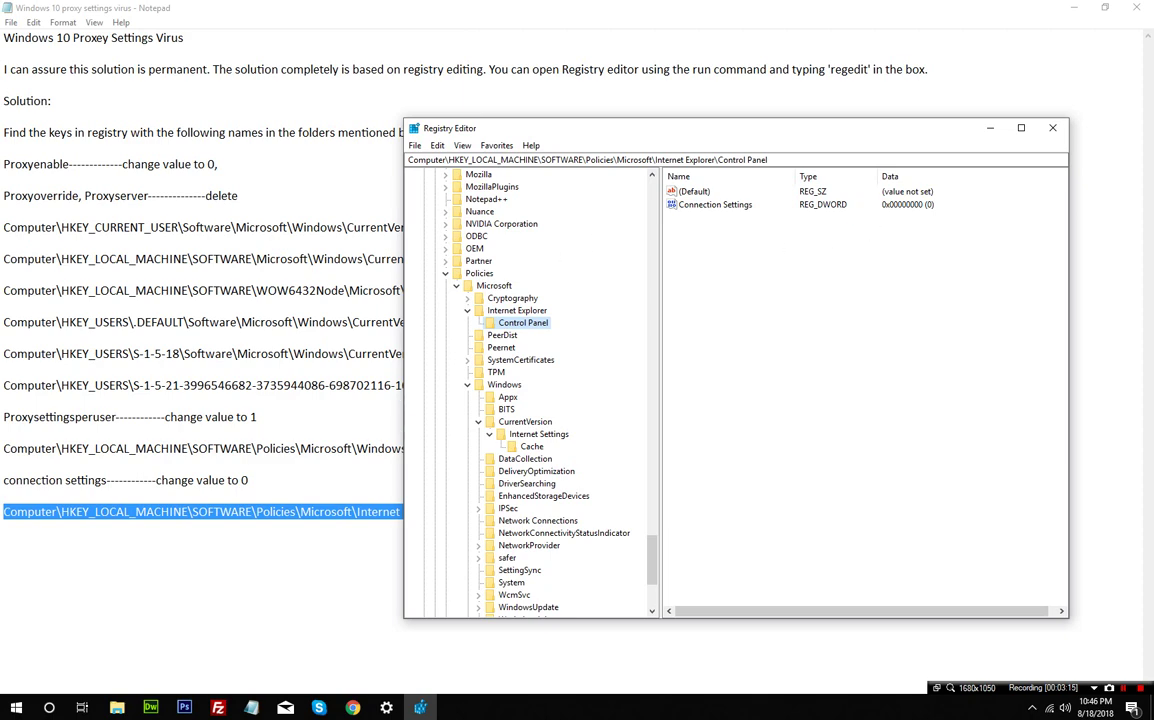
# Step: Review the notes' instructions for the proxy values, the six Internet Settings paths, Proxysettingsperuser and connection settings
pyautogui.click(125, 245)
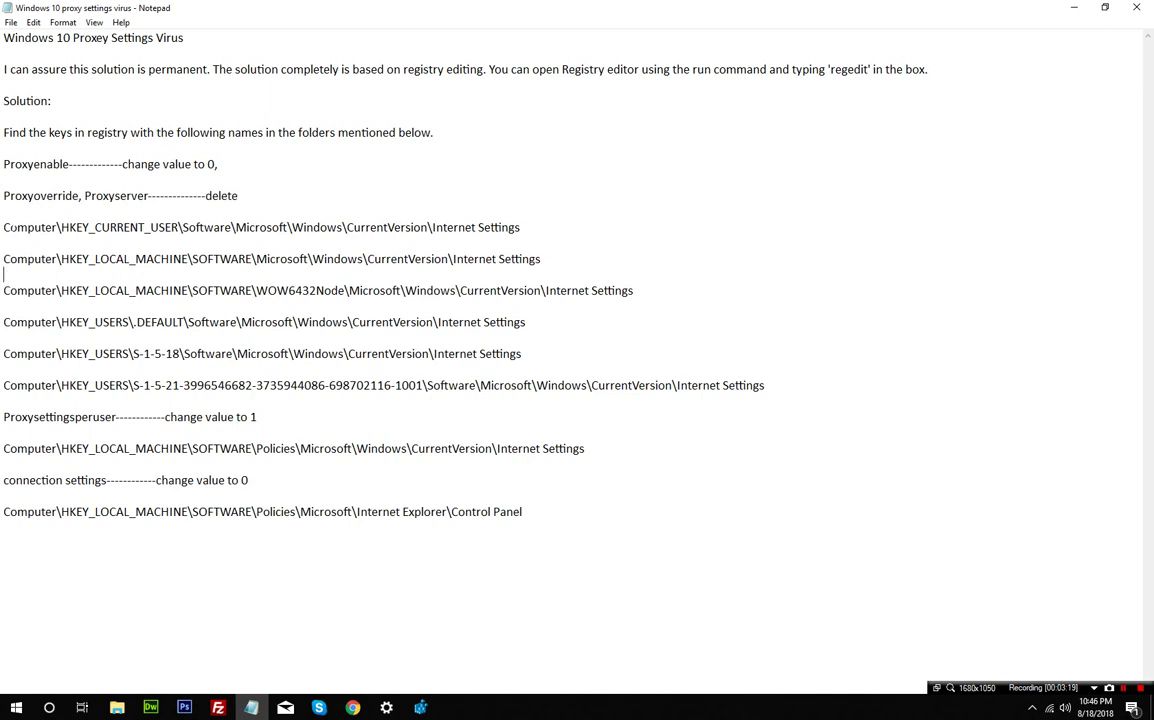
pyautogui.press('Up')
pyautogui.press('Up')
pyautogui.press('Up')
pyautogui.hotkey('shift', 'Down')
pyautogui.hotkey('shift', 'Down')
pyautogui.hotkey('shift', 'Down')
pyautogui.hotkey('shift', 'Down')
pyautogui.hotkey('shift', 'Down')
pyautogui.hotkey('shift', 'Down')
pyautogui.hotkey('shift', 'Down')
pyautogui.hotkey('shift', 'Down')
pyautogui.hotkey('shift', 'Down')
pyautogui.hotkey('shift', 'Down')
pyautogui.hotkey('shift', 'Down')
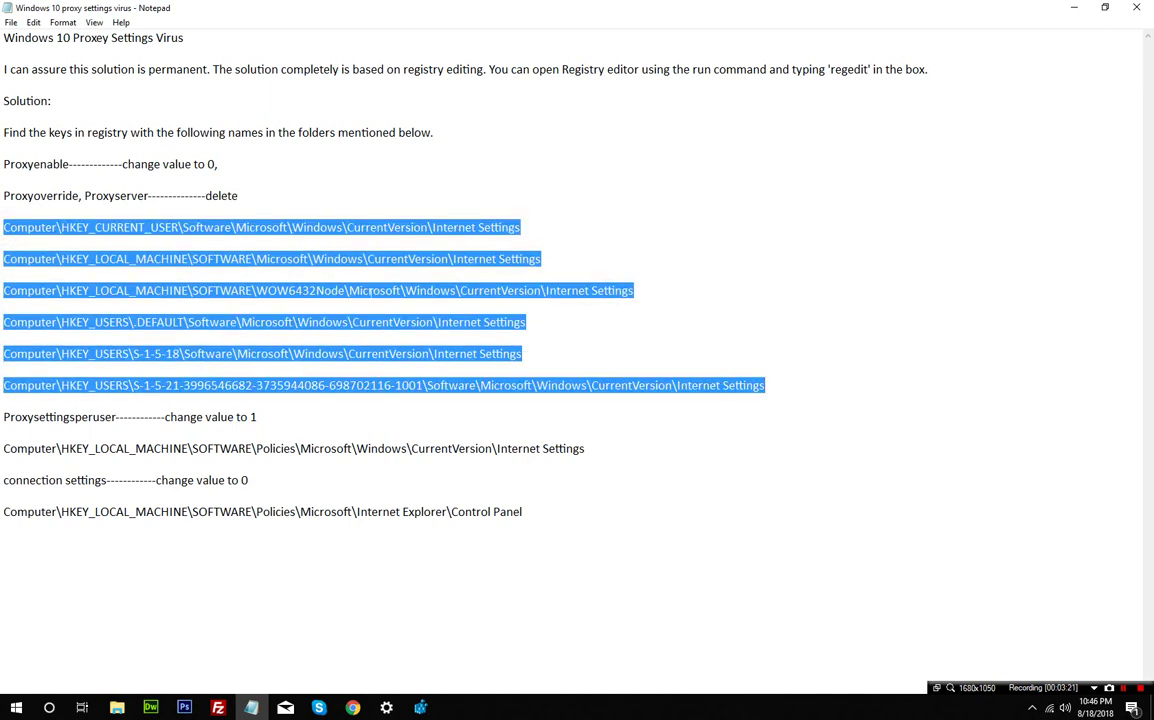
pyautogui.moveTo(238, 196); pyautogui.dragTo(3, 164)
pyautogui.click(67, 175)
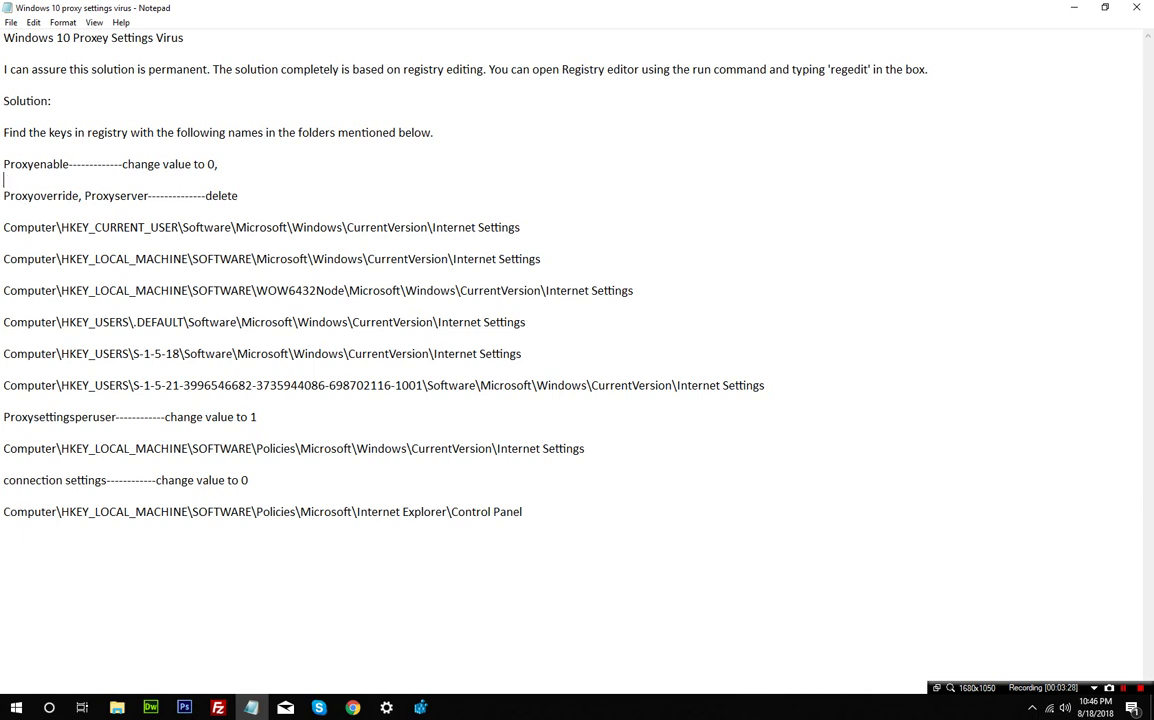
pyautogui.moveTo(766, 385); pyautogui.dragTo(3, 227)
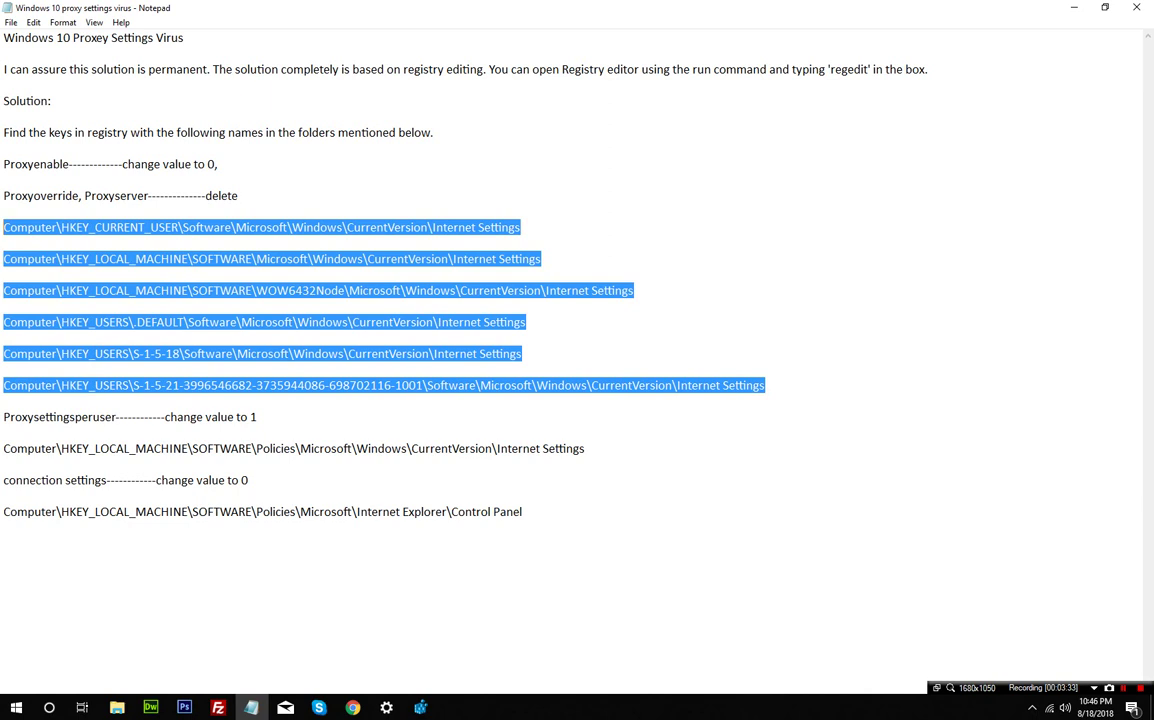
pyautogui.moveTo(10, 417); pyautogui.dragTo(145, 417)
pyautogui.moveTo(4, 448)
pyautogui.mouseDown()
pyautogui.moveTo(595, 452)
pyautogui.moveTo(4, 448)
pyautogui.mouseUp()
pyautogui.click(4, 448)
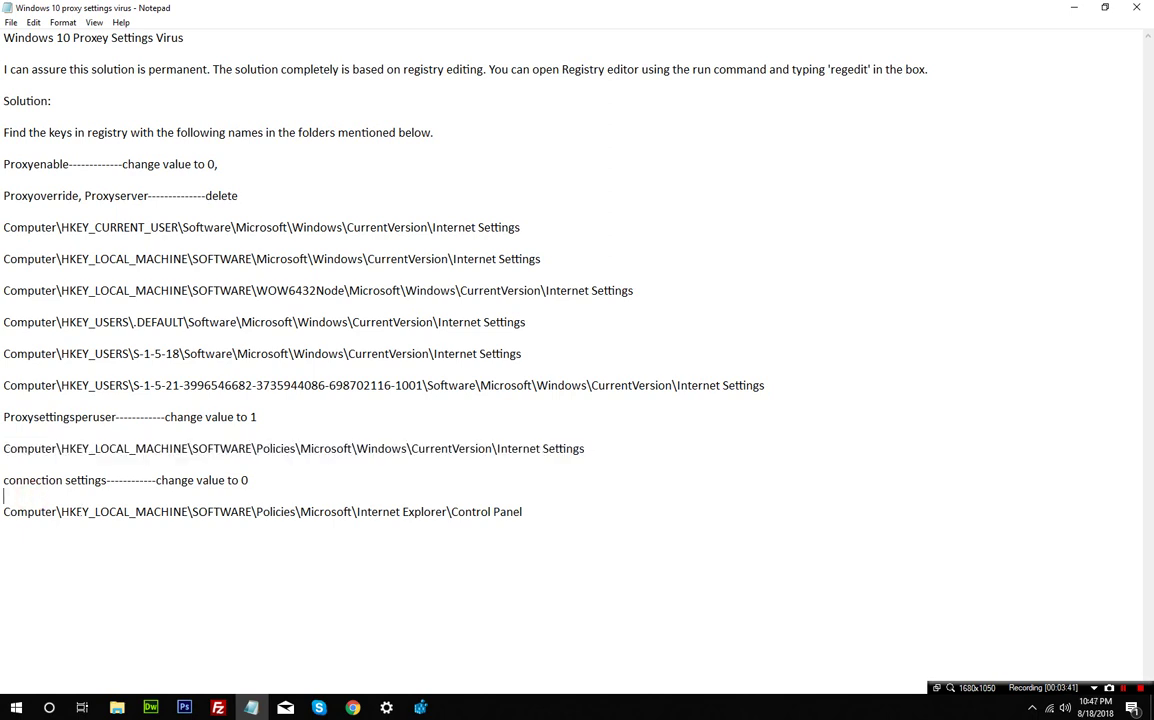
pyautogui.moveTo(4, 511); pyautogui.dragTo(523, 512)
# Step: Switch to Registry Editor and collapse the Internet Explorer and Policies keys under HKEY_LOCAL_MACHINE\SOFTWARE
pyautogui.hotkey('alt', 'Tab')
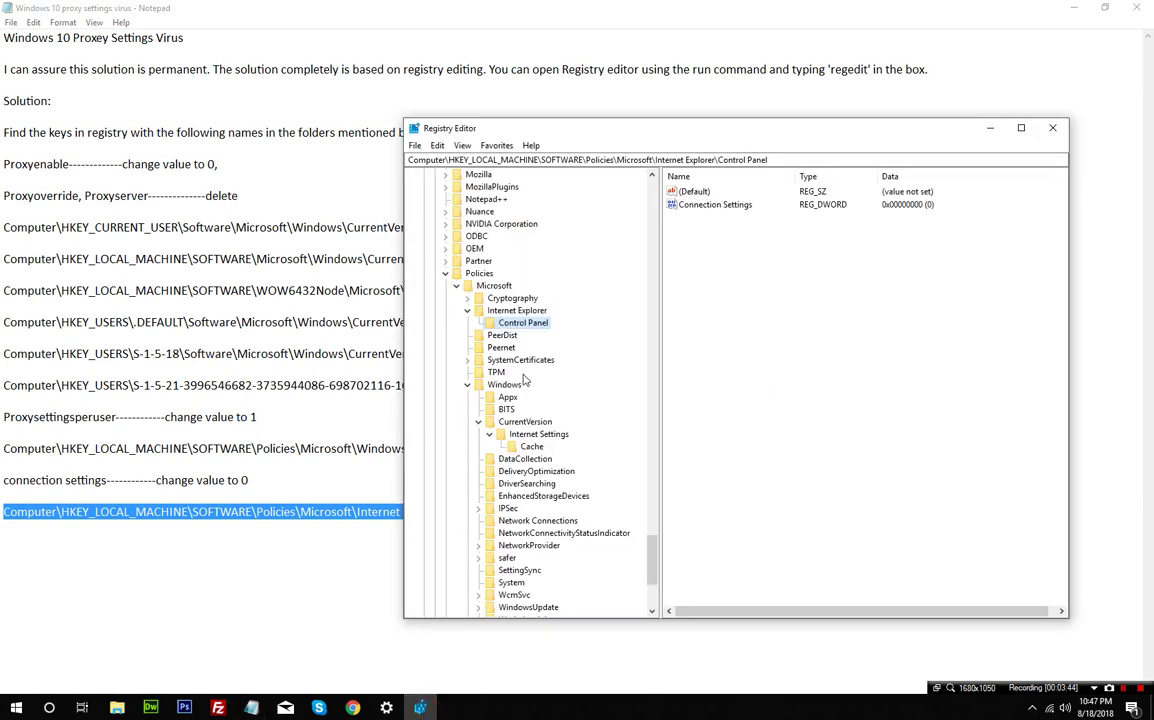
pyautogui.click(467, 310)
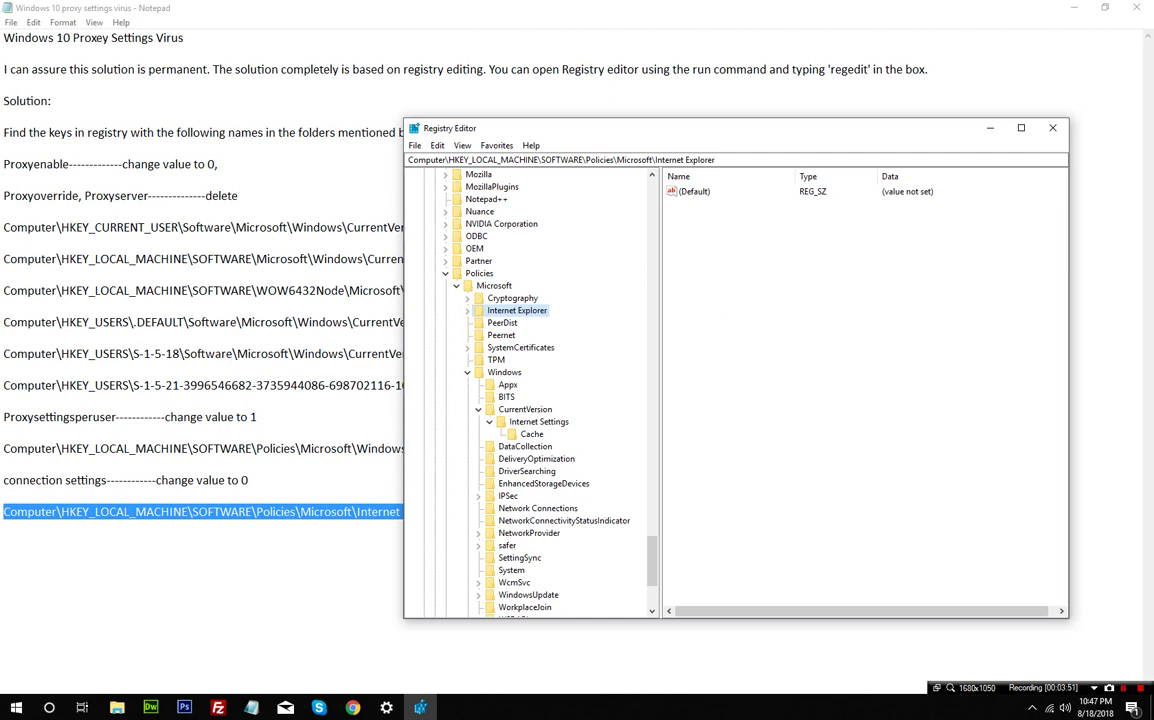
pyautogui.click(445, 273)
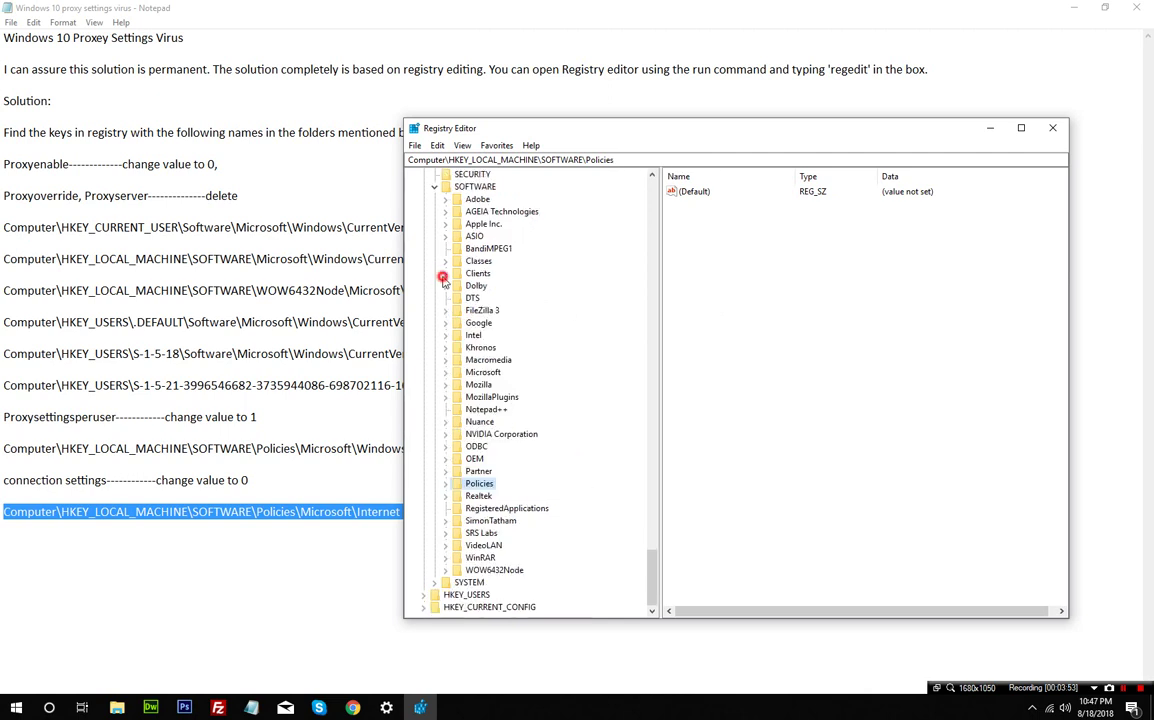
# Step: Close Registry Editor and review the notes' six Internet Settings paths and the full list of proxy fixes
pyautogui.click(1055, 129)
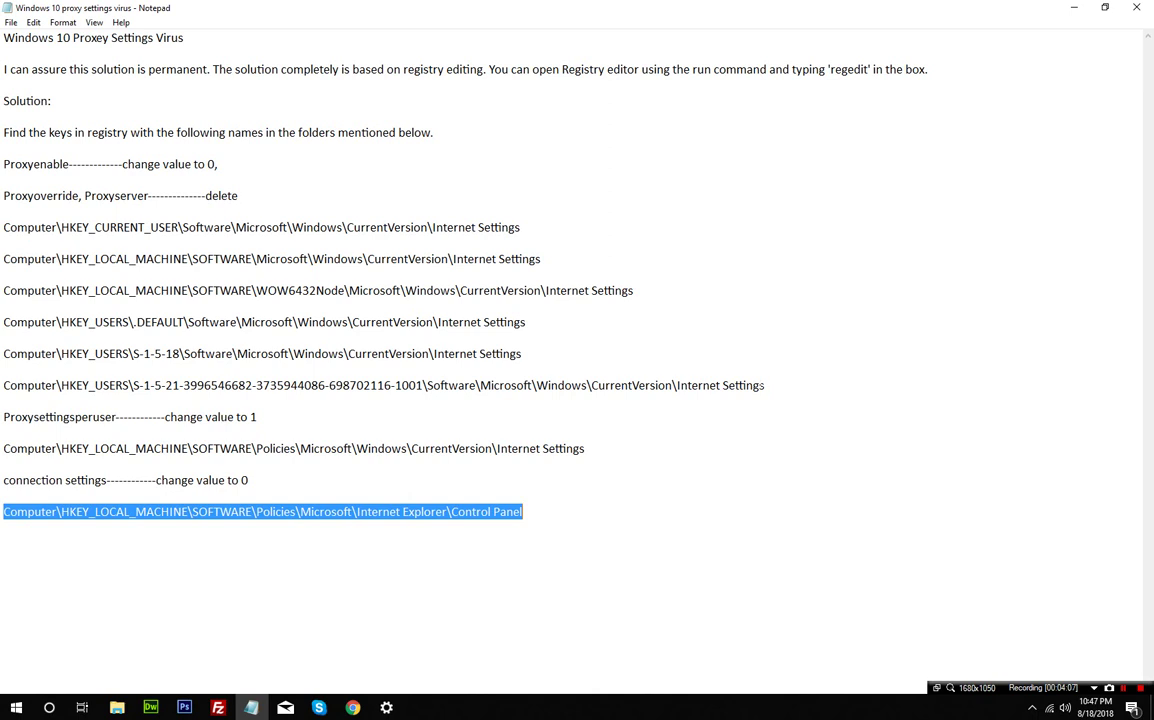
pyautogui.moveTo(766, 385); pyautogui.dragTo(3, 227)
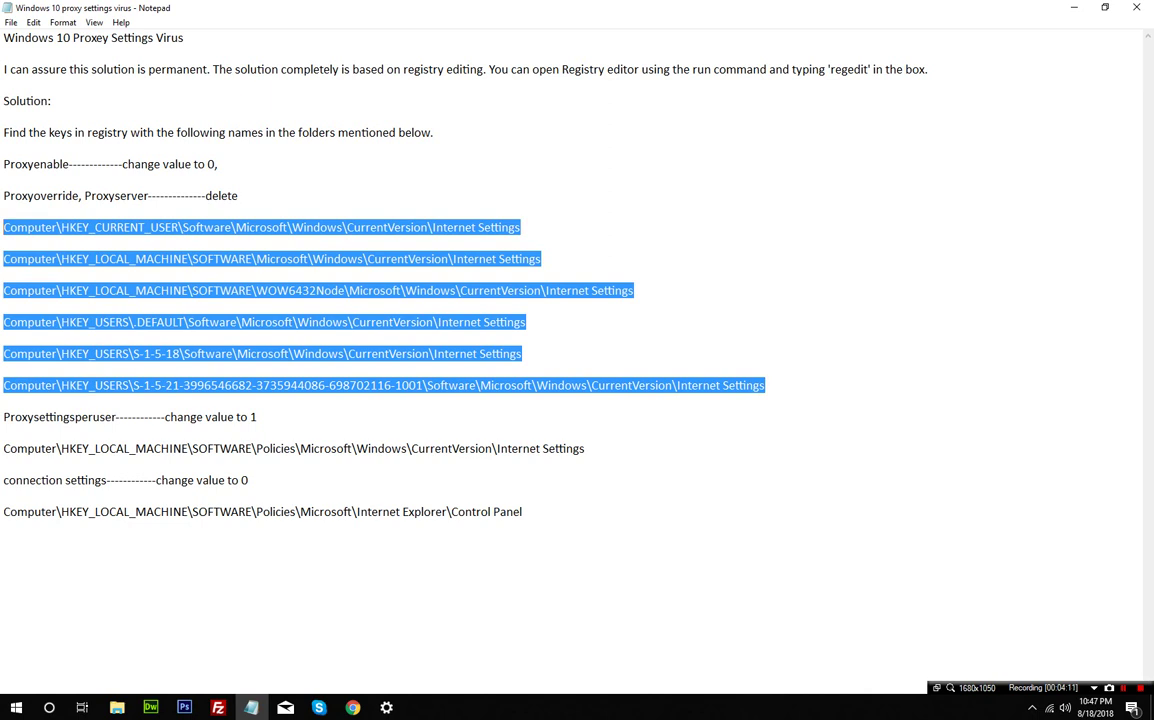
pyautogui.click(340, 272)
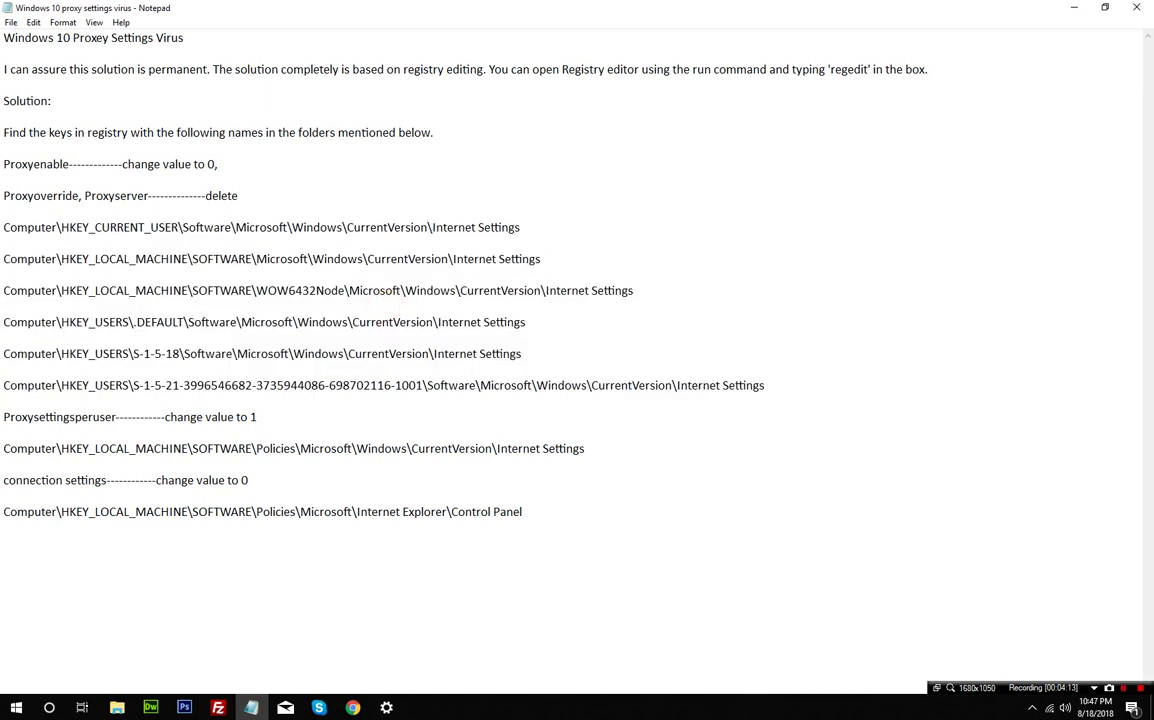
pyautogui.moveTo(523, 511); pyautogui.dragTo(3, 132)
pyautogui.click(452, 205)
# Step: Switch to Chrome, examine the AdwCleaner 7.2.2.0 download page on FileHippo and its address, and minimize the browser
pyautogui.click(352, 707)
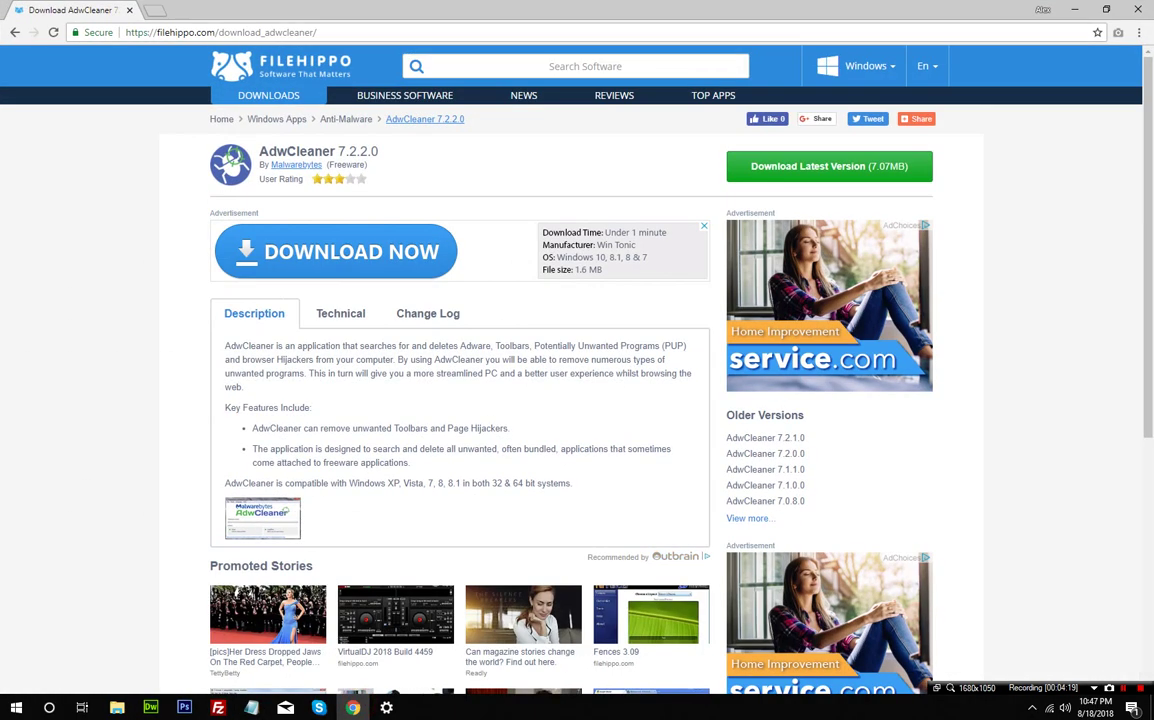
pyautogui.click(206, 32)
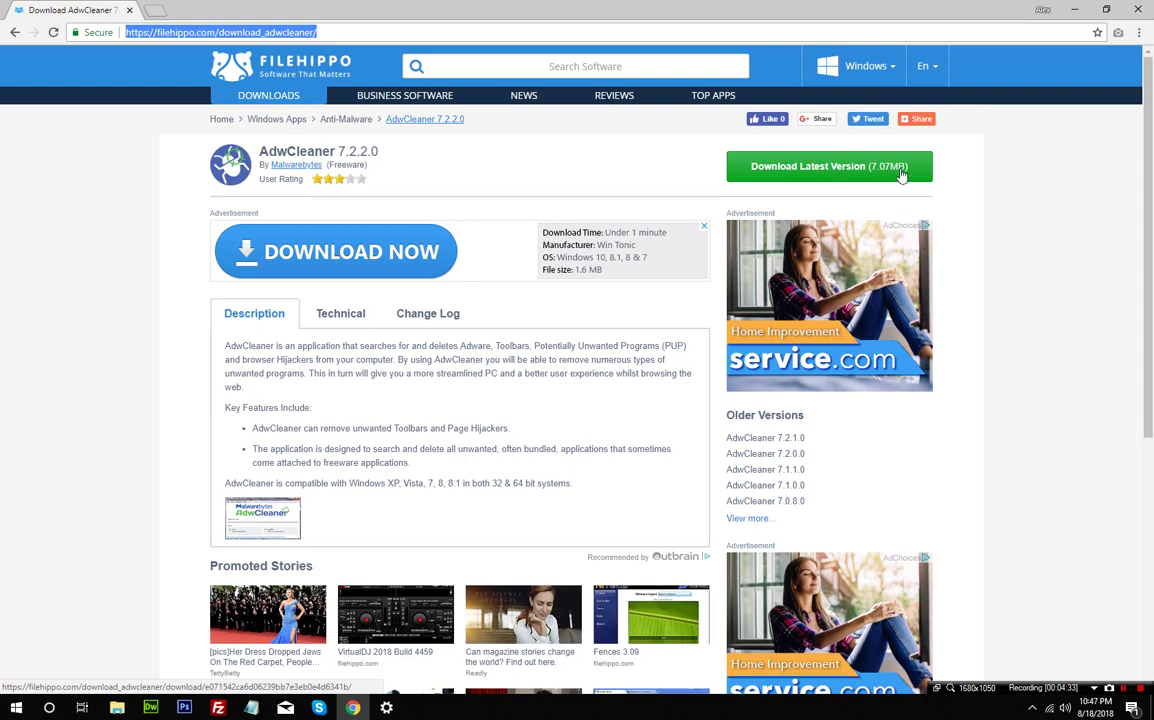
pyautogui.click(1074, 9)
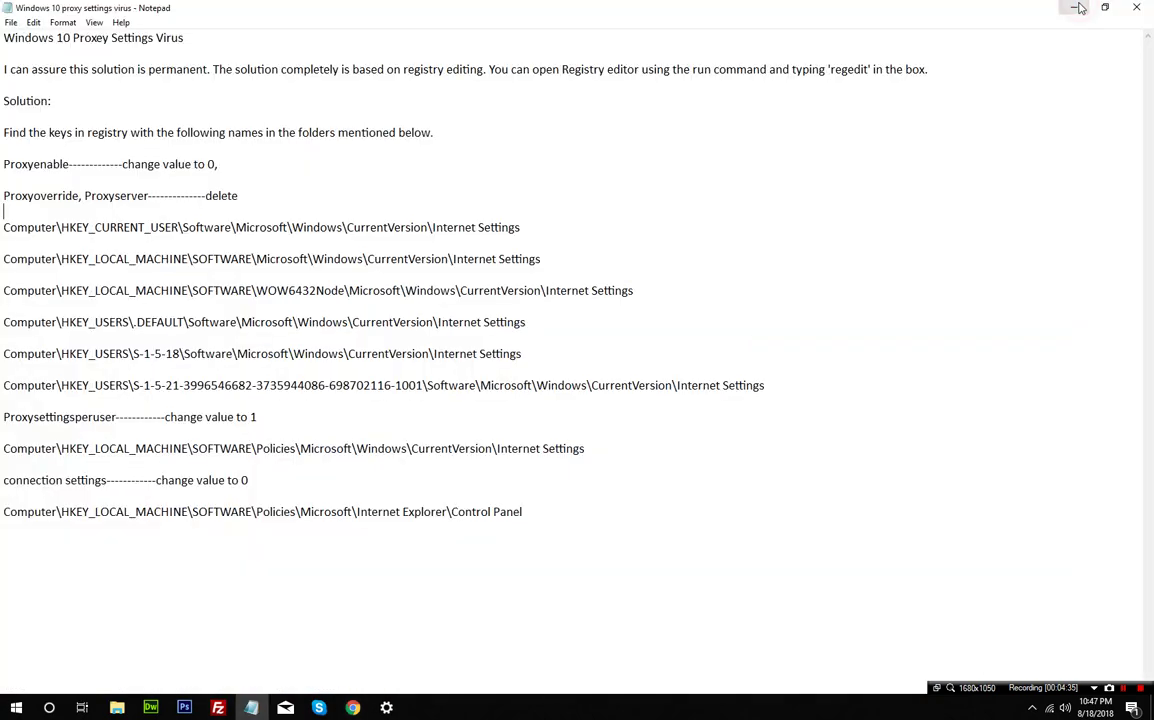
# Step: Minimize the notes and inspect the details of the downloaded AdwCleaner file on the desktop
pyautogui.click(1068, 10)
pyautogui.click(1074, 10)
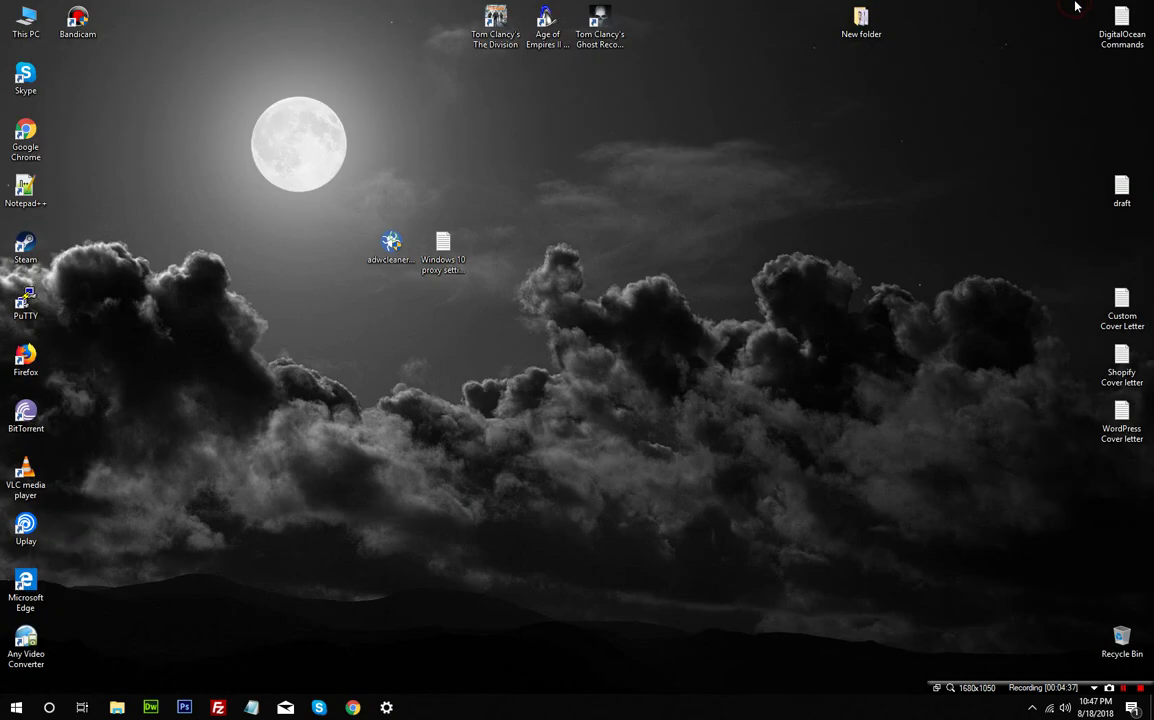
pyautogui.click(383, 258)
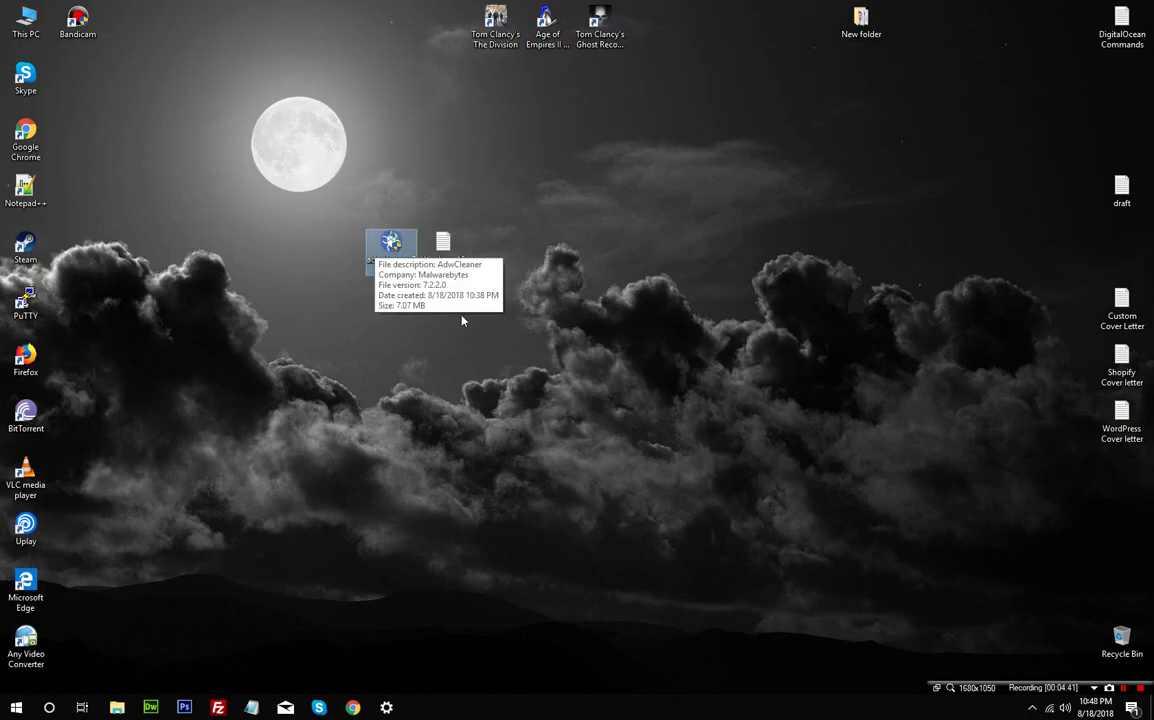
pyautogui.moveTo(380, 260)
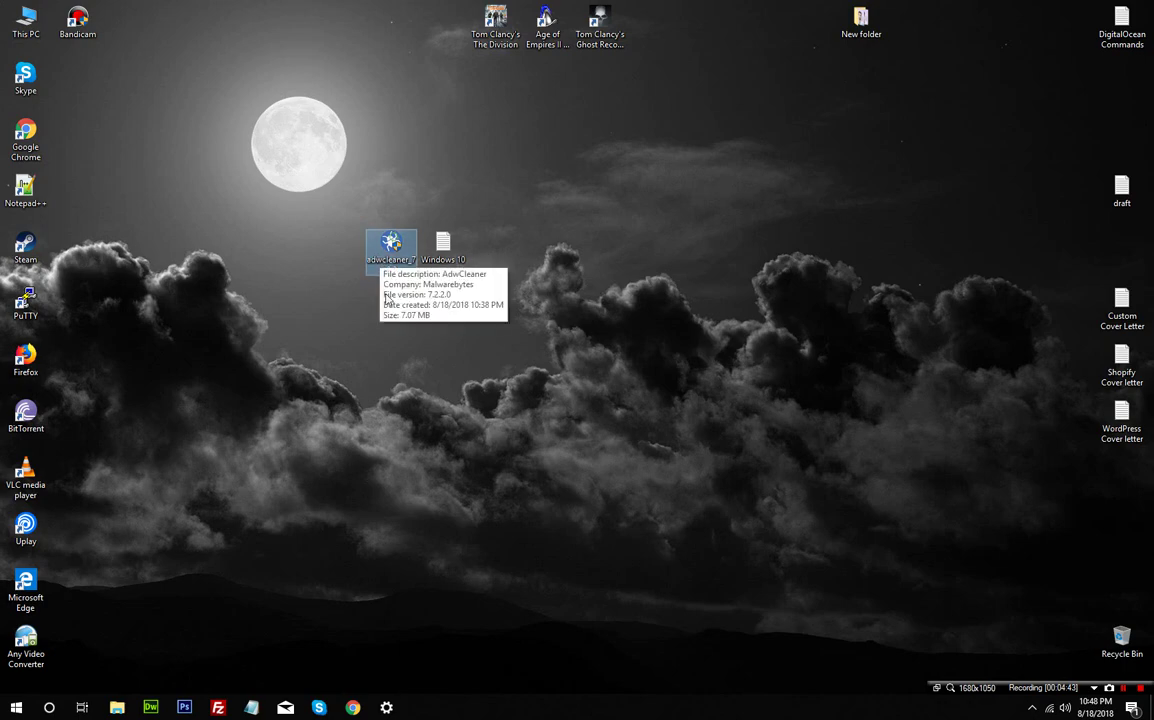
# Step: Bring Chrome back to highlight the filehippo.com/download_adwcleaner/ address, and return to the desktop
pyautogui.click(353, 707)
pyautogui.hotkey('ctrl', 'l')
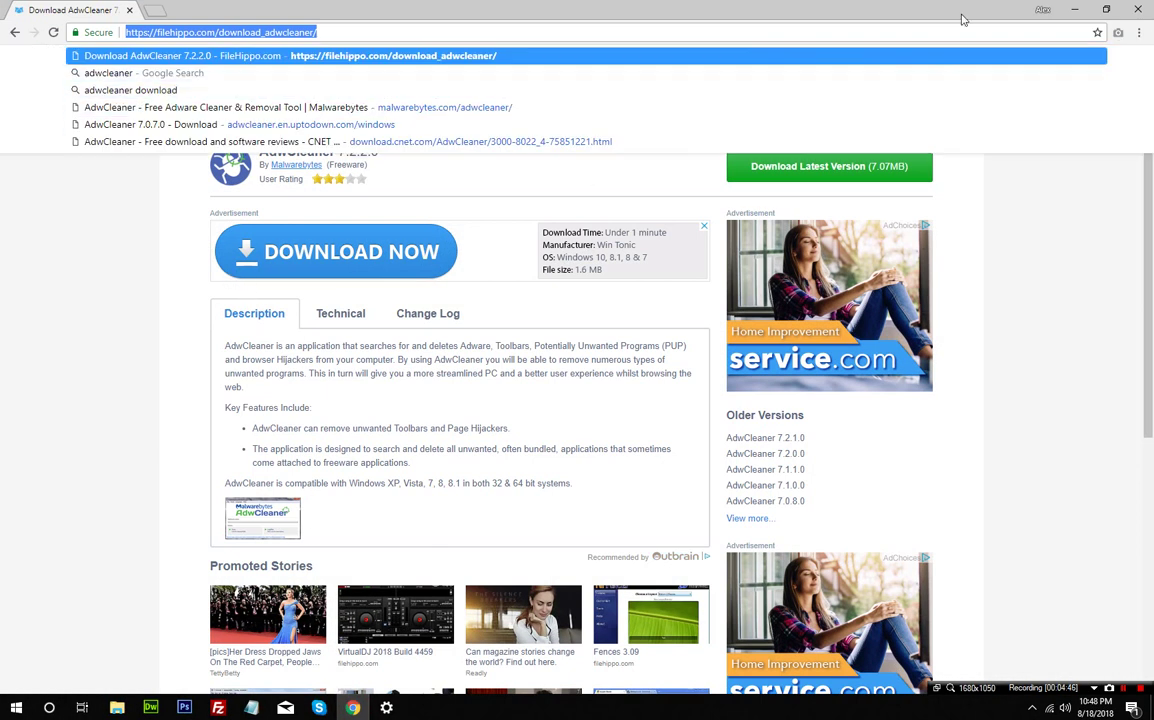
pyautogui.press('super+d')
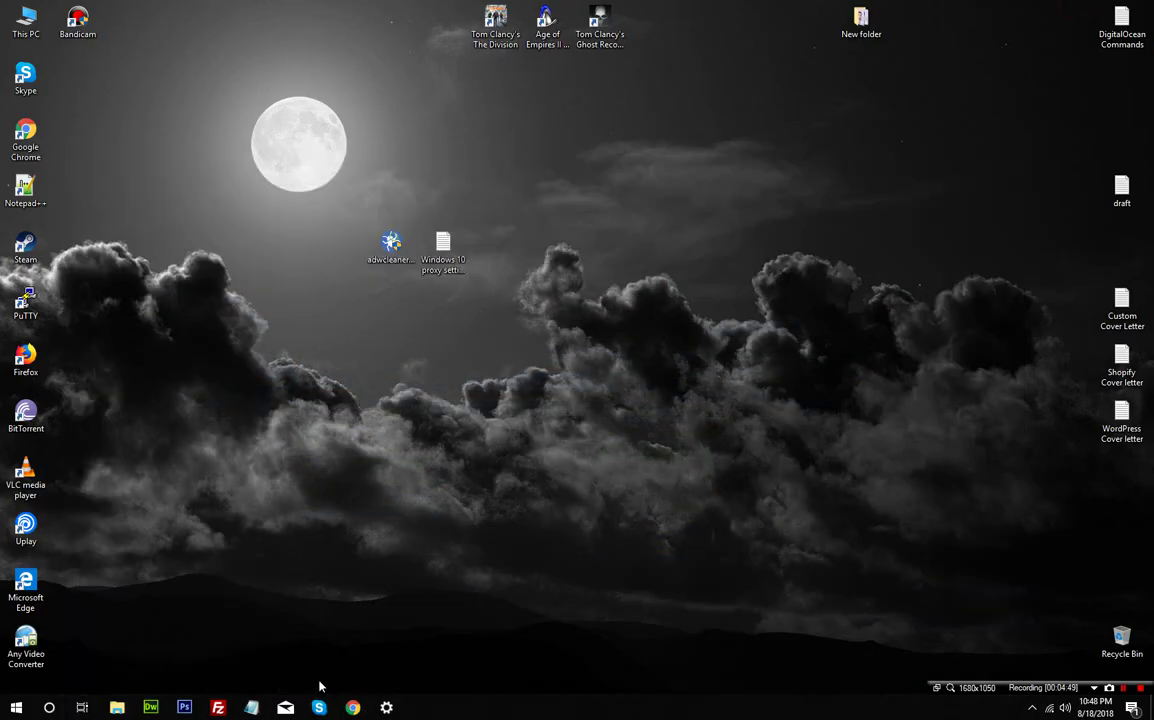
# Step: Reopen the Notepad notes and go over the Internet Settings paths and the remaining proxy value instructions
pyautogui.click(251, 707)
pyautogui.moveTo(766, 385); pyautogui.dragTo(5, 225)
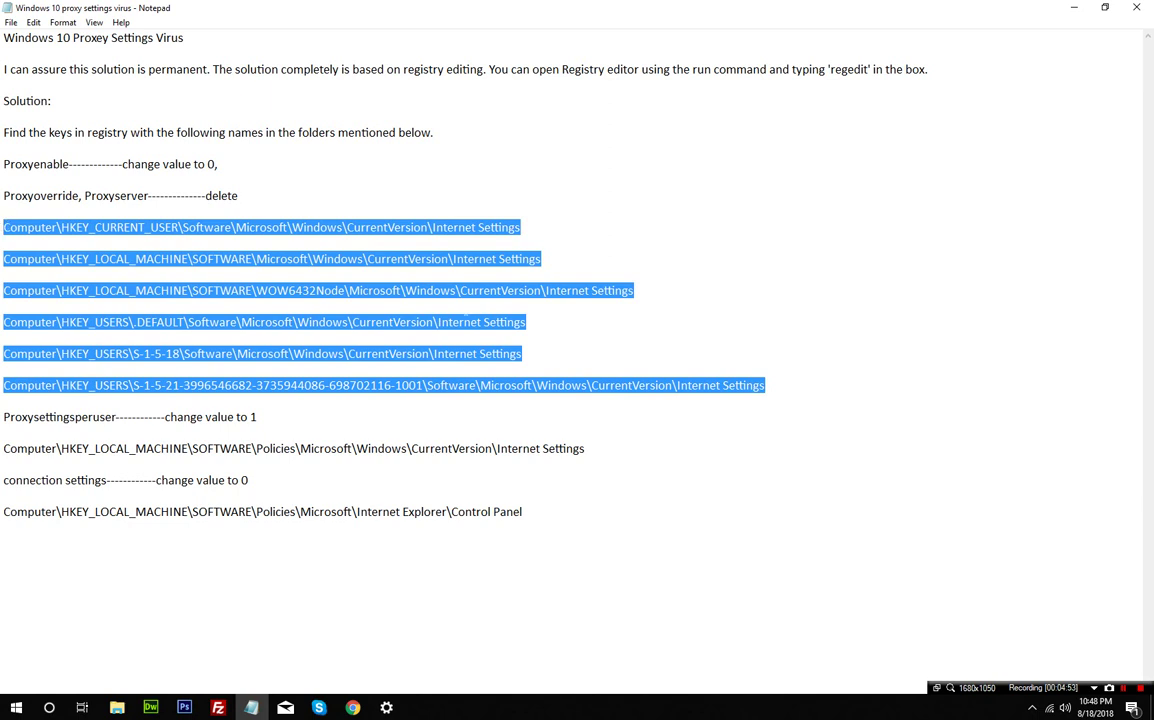
pyautogui.click(555, 350)
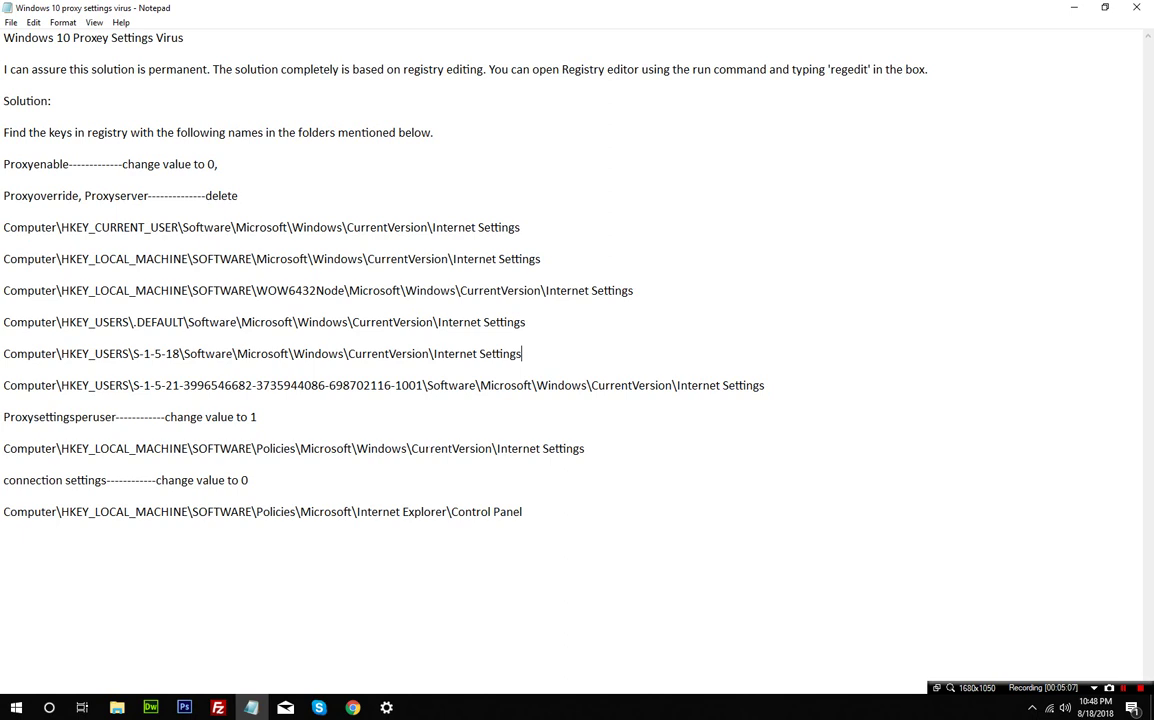
pyautogui.moveTo(523, 511); pyautogui.dragTo(4, 179)
pyautogui.click(215, 223)
# Step: Switch to Settings to check the automatic and manual proxy setup on the Proxy page, and return to the notes
pyautogui.hotkey('alt', 'Tab')
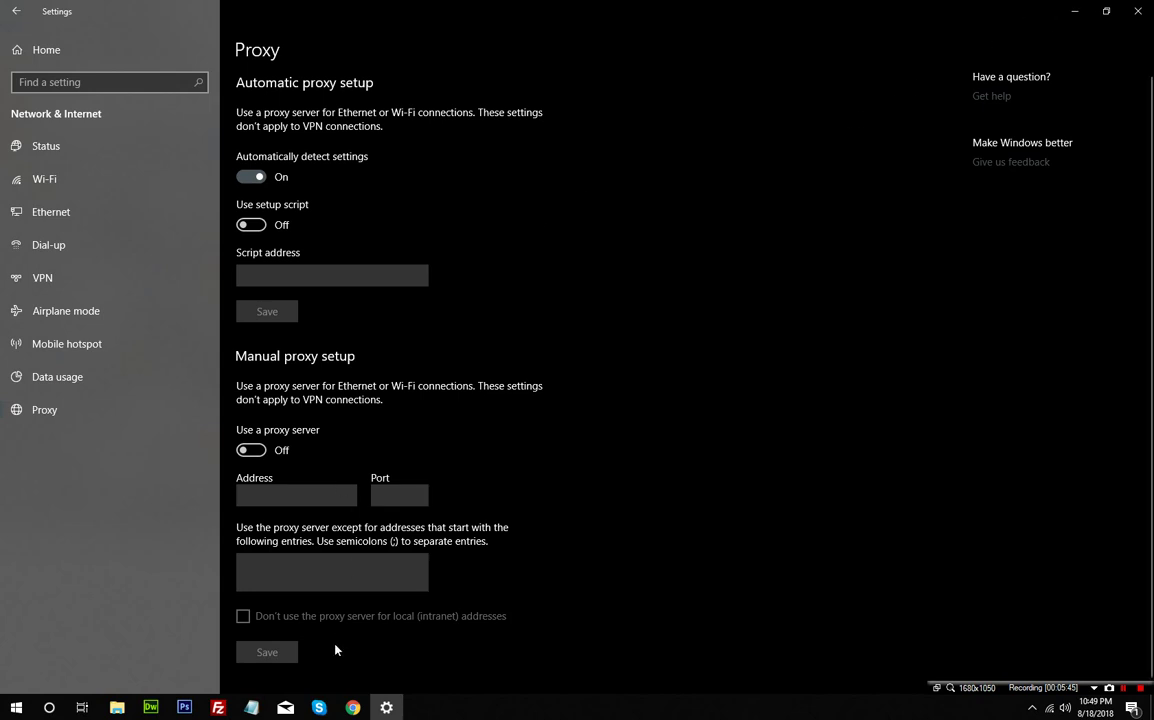
pyautogui.click(252, 707)
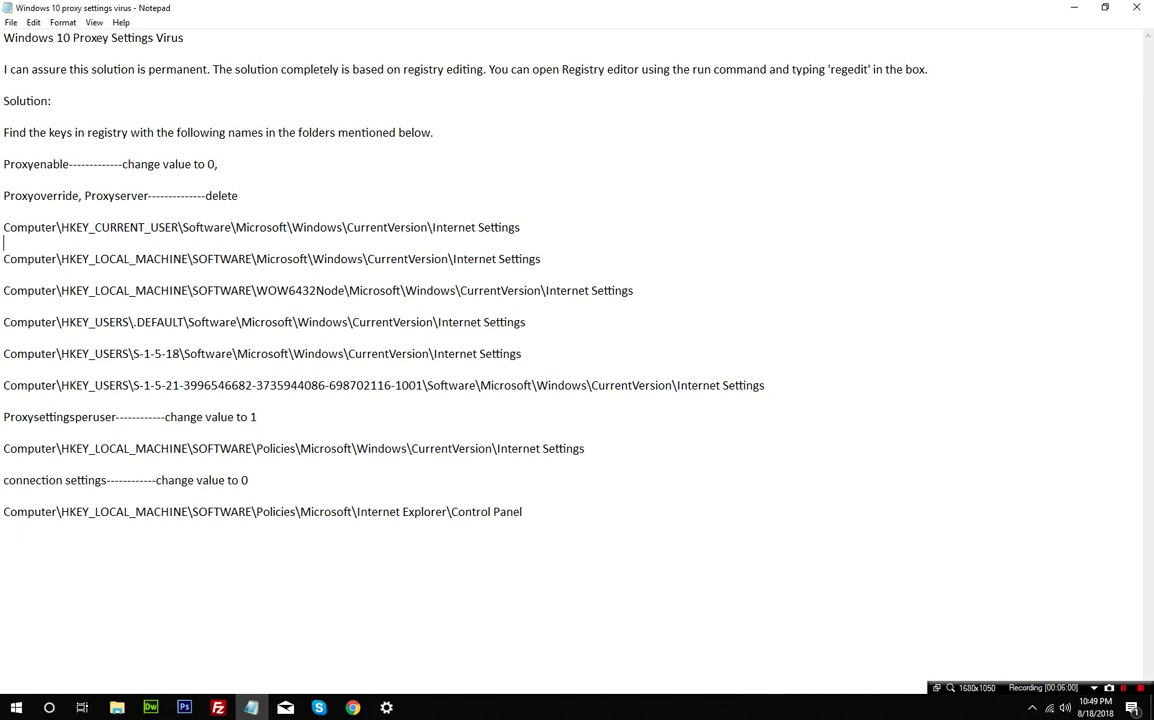
pyautogui.click(245, 309)
pyautogui.click(531, 321)
pyautogui.click(474, 290)
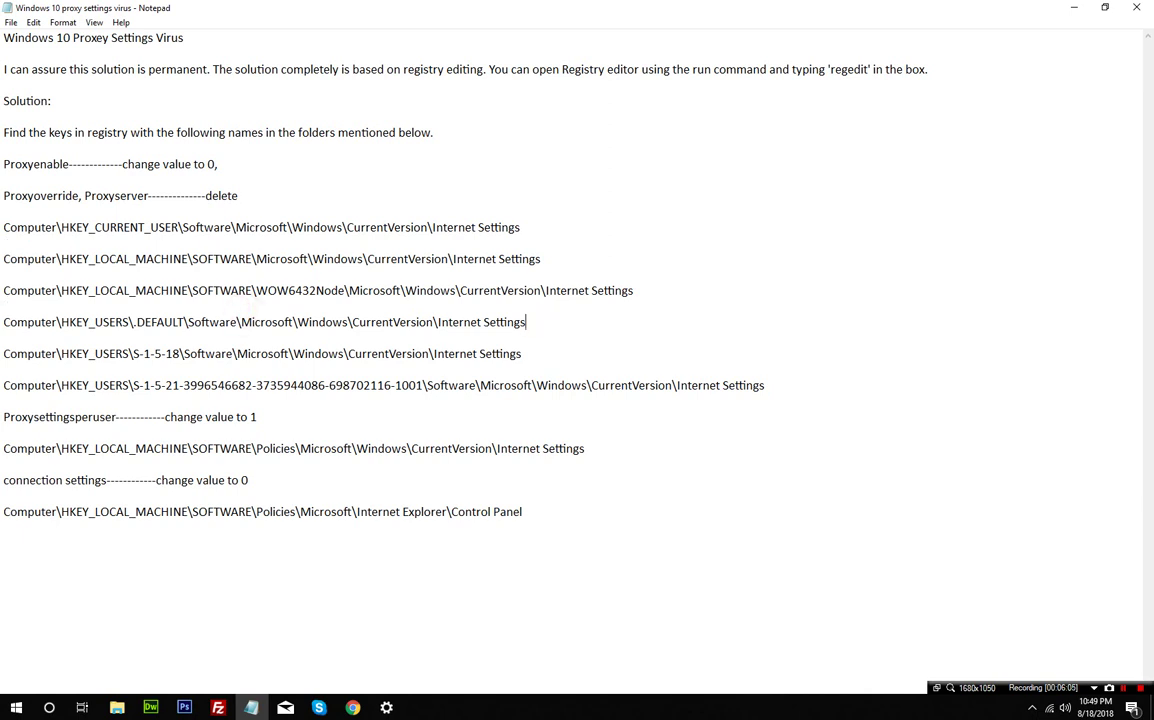